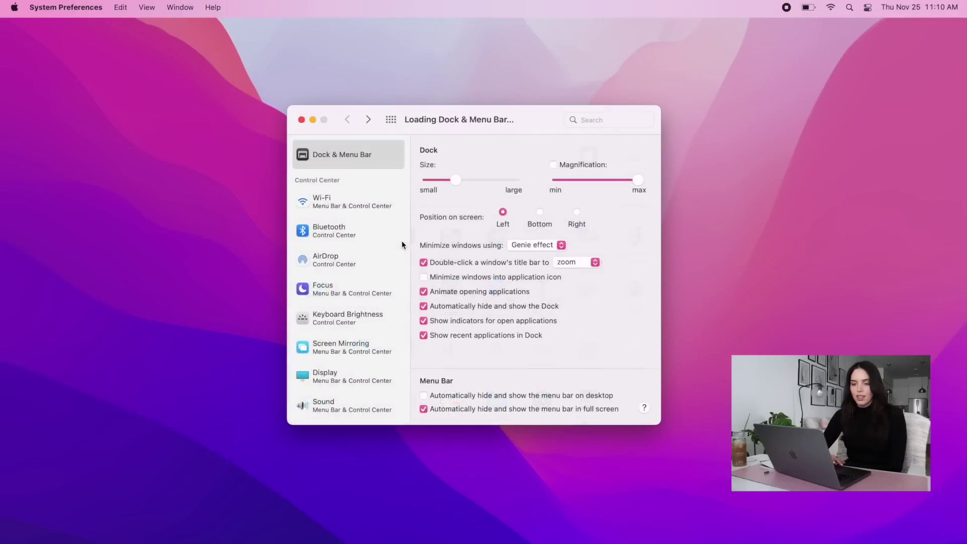
{"action": "mouse_move", "coordinate": [1, 341]}
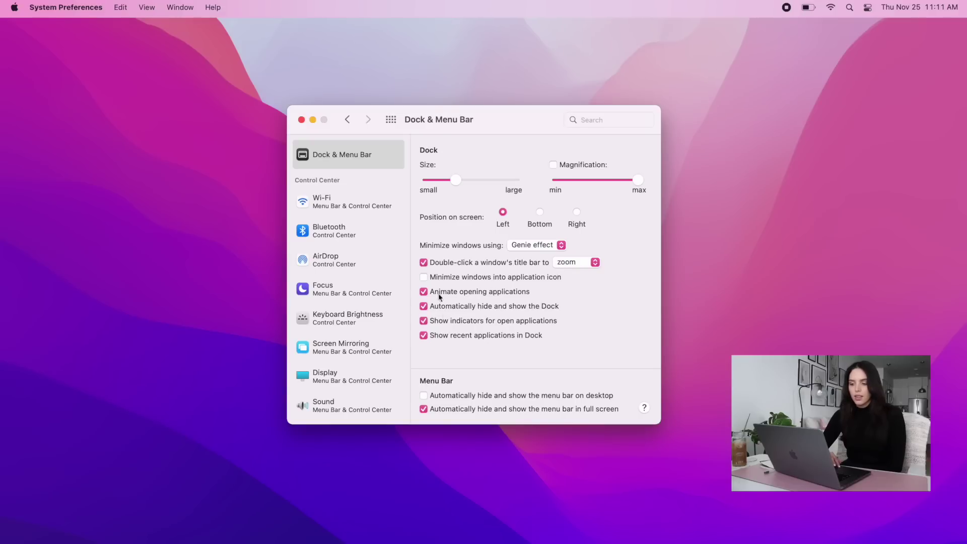
{"action": "left_click", "coordinate": [428, 309]}
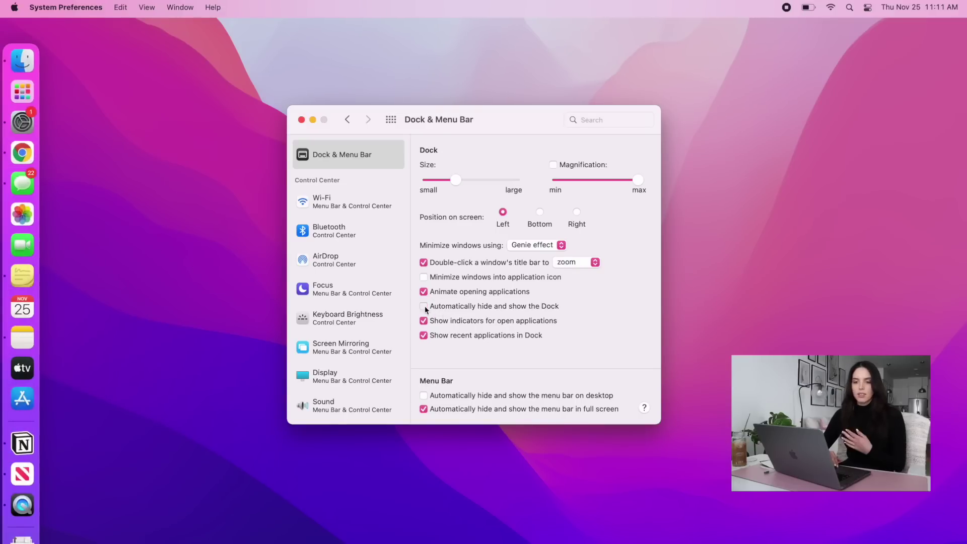
{"action": "left_click", "coordinate": [425, 307]}
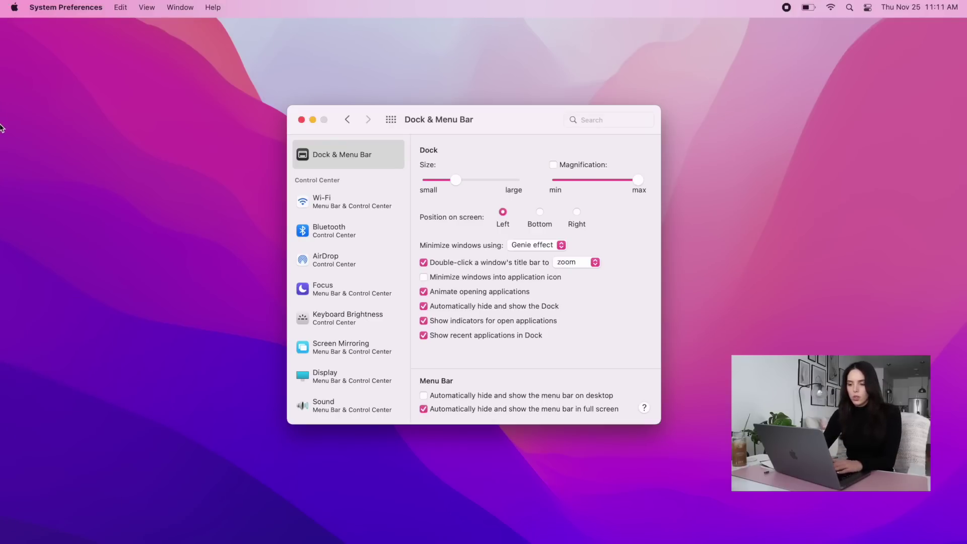
{"action": "mouse_move", "coordinate": [1, 128]}
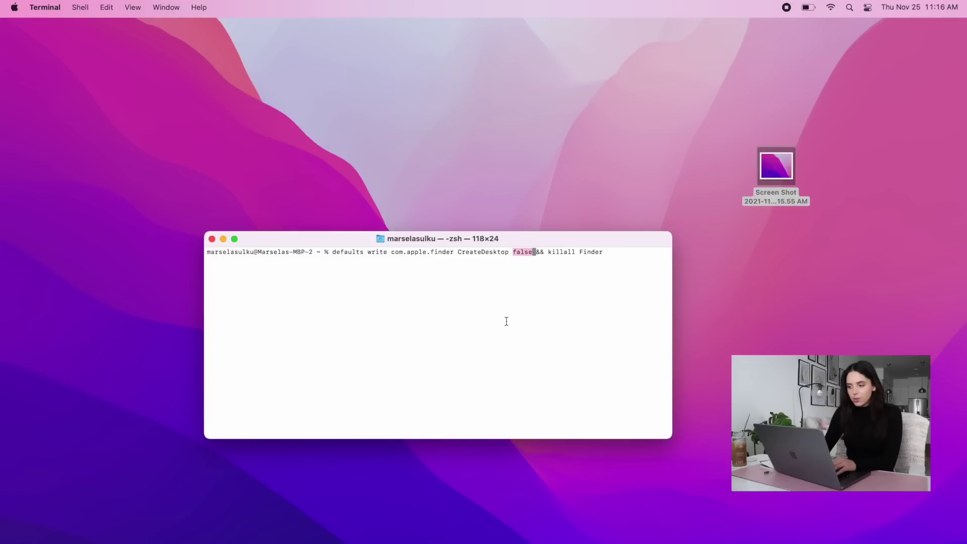
Step: Run 'defaults write com.apple.finder CreateDesktop false && killall Finder' to hide desktop icons
{"action": "key", "text": "Return"}
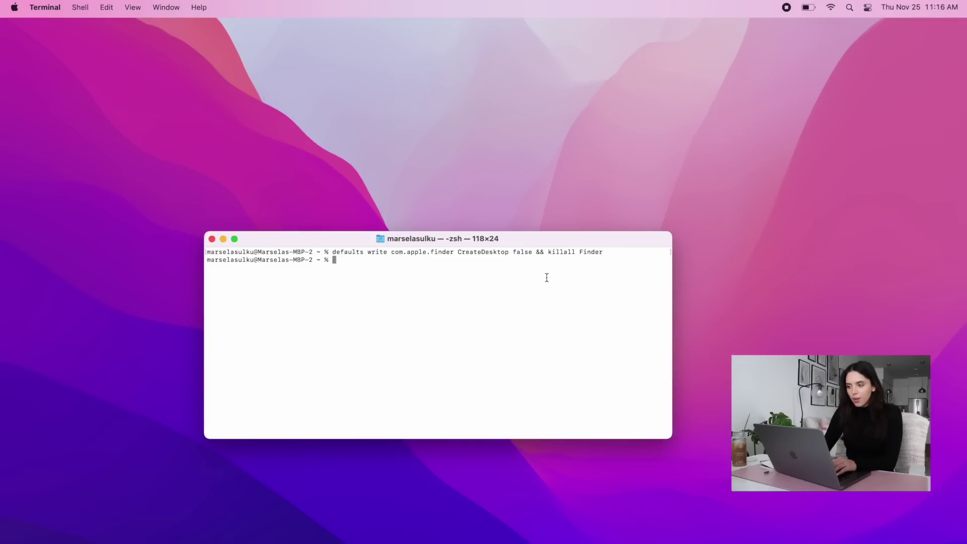
Step: Show the Desktop folder in a new Finder window and Quick Look the Screen Shot file
{"action": "left_click", "coordinate": [764, 279]}
{"action": "key", "text": "super+n"}
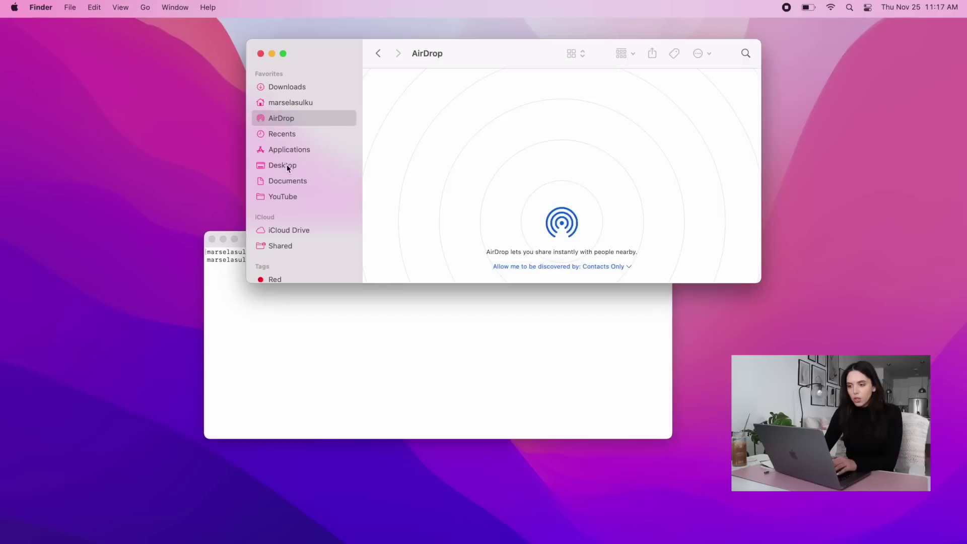
{"action": "left_click", "coordinate": [286, 165]}
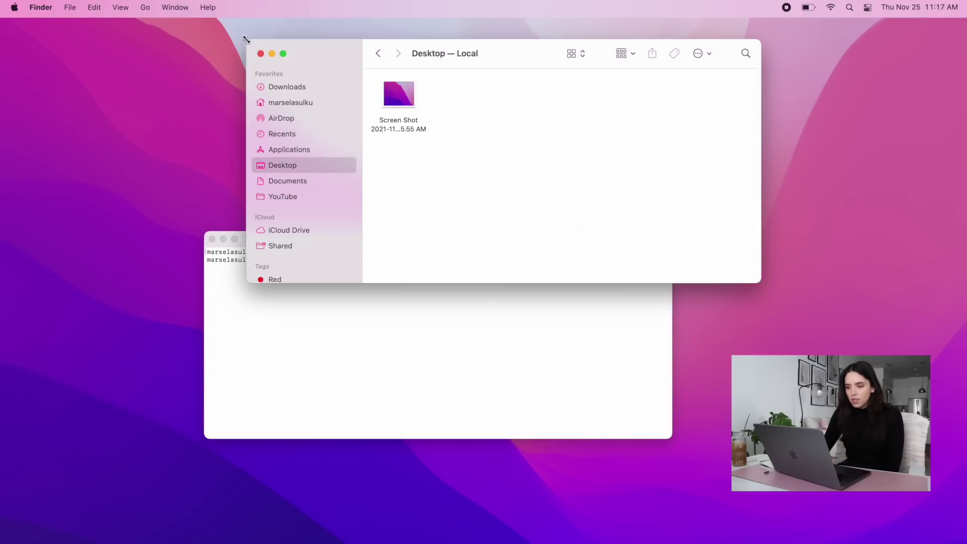
{"action": "left_click_drag", "start_coordinate": [247, 39], "coordinate": [420, 72]}
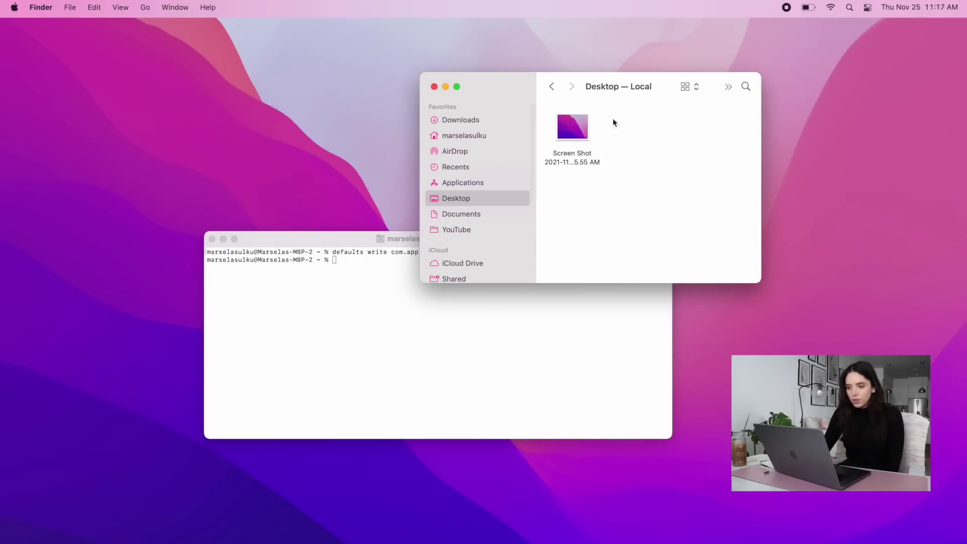
{"action": "left_click_drag", "start_coordinate": [423, 78], "coordinate": [263, 87]}
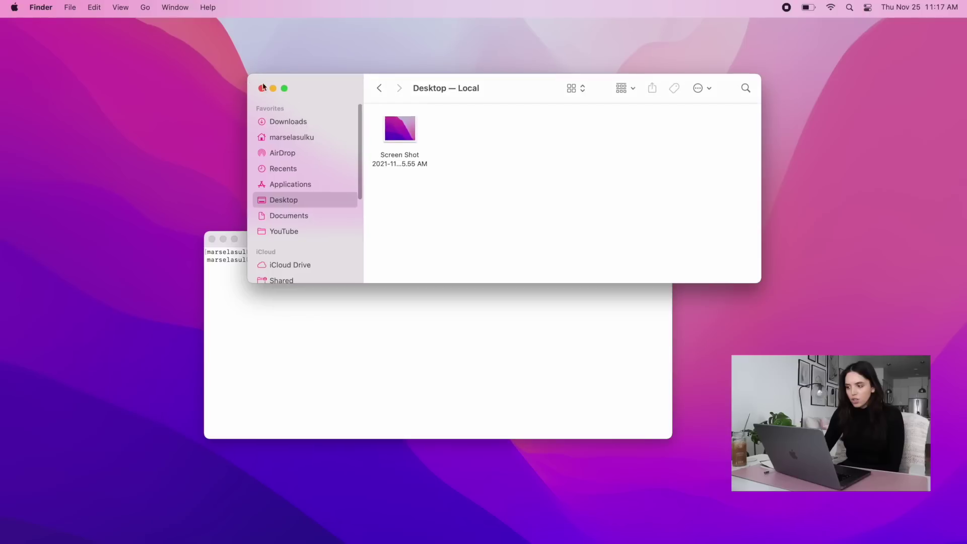
{"action": "left_click", "coordinate": [404, 141]}
{"action": "key", "text": "space"}
{"action": "key", "text": "space"}
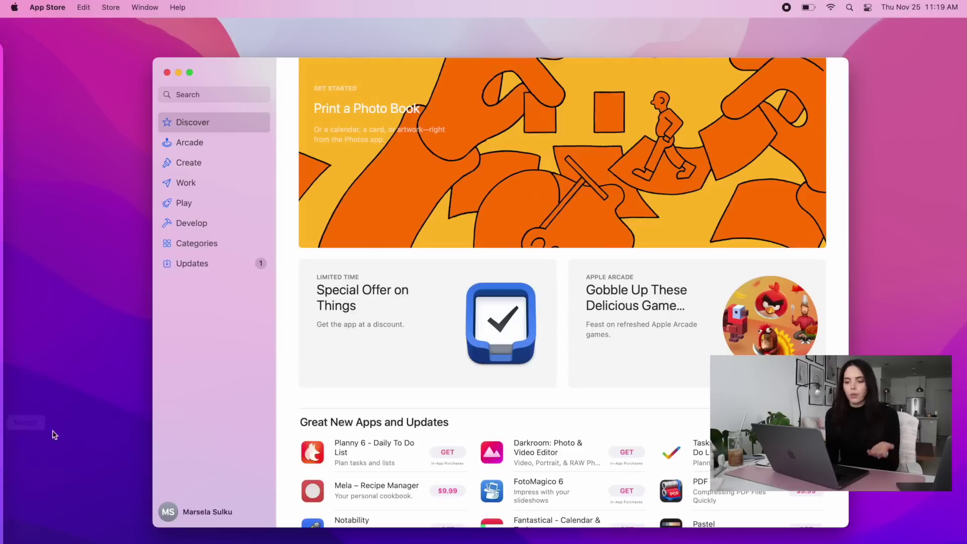
Step: Search the App Store for 'xcode', launch Xcode, and close its Welcome window
{"action": "key", "text": "super+f"}
{"action": "type", "text": "xcode"}
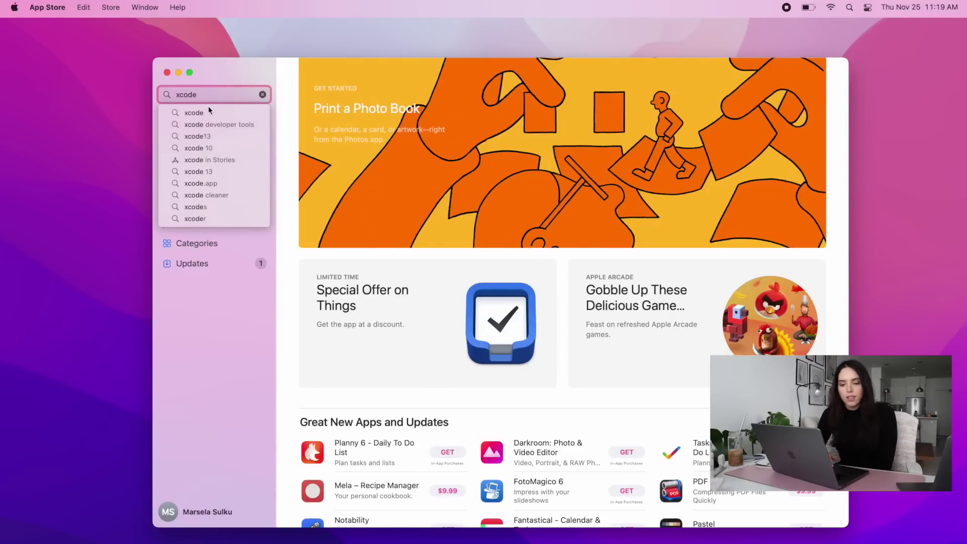
{"action": "left_click", "coordinate": [208, 111]}
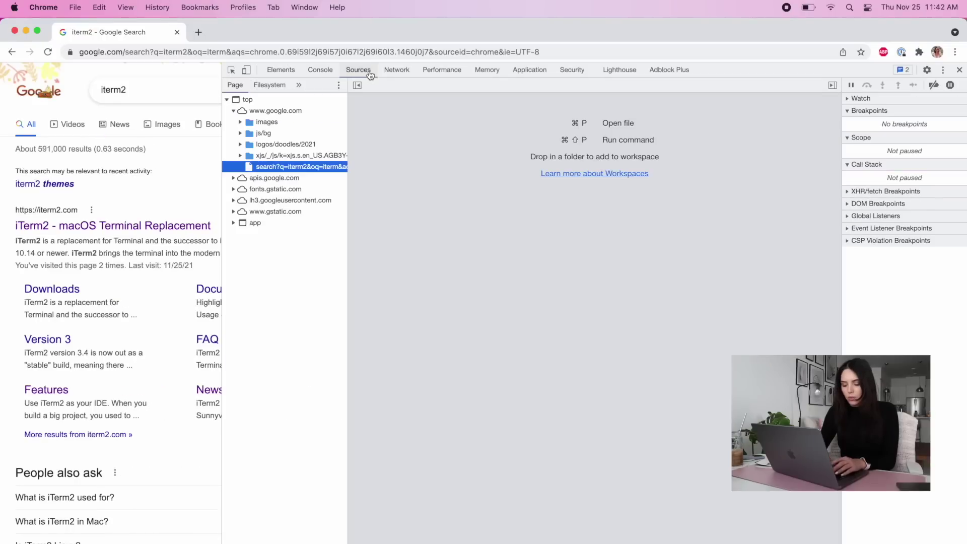
{"action": "left_click", "coordinate": [393, 73]}
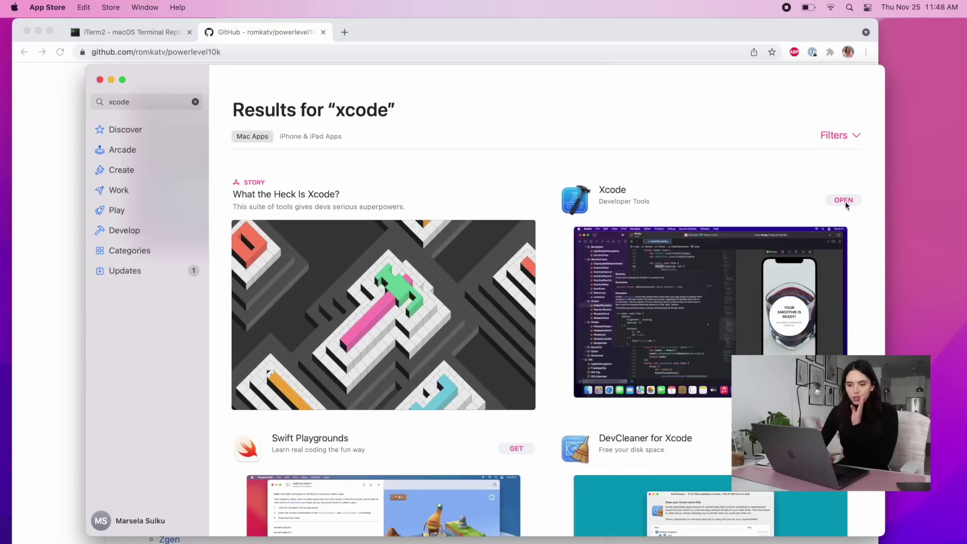
{"action": "left_click", "coordinate": [10, 506]}
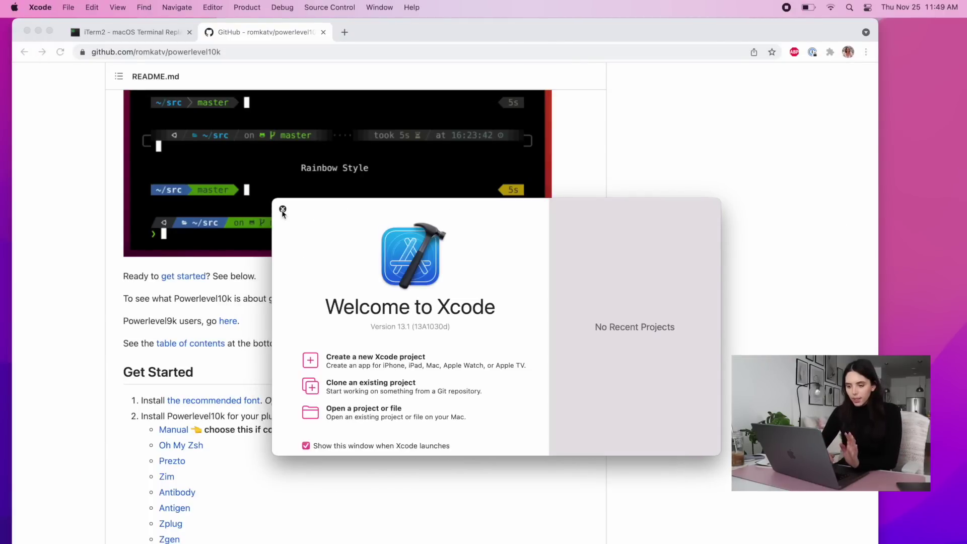
{"action": "left_click", "coordinate": [283, 210]}
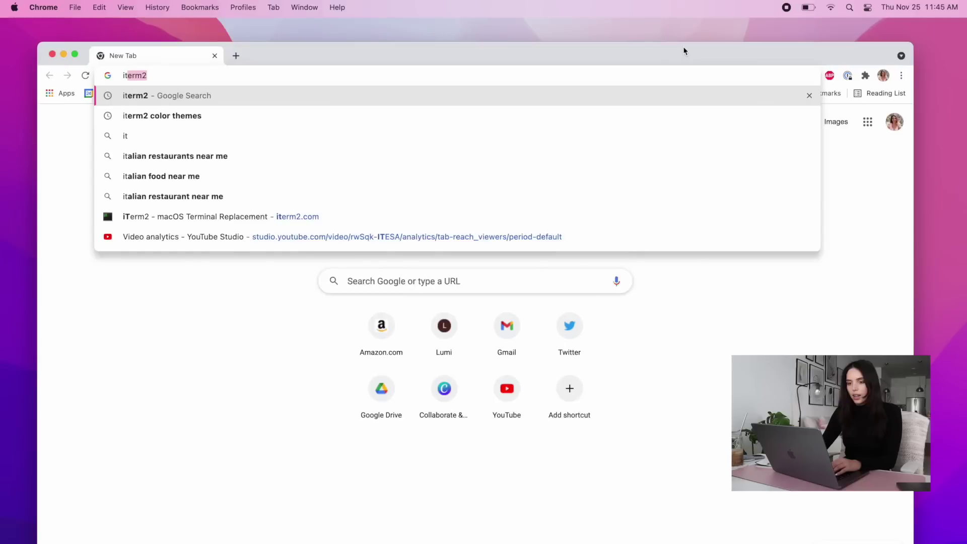
Step: Google 'iterm2' and download iTerm2-3_4_13.zip from the official iterm2.com site
{"action": "key", "text": "Return"}
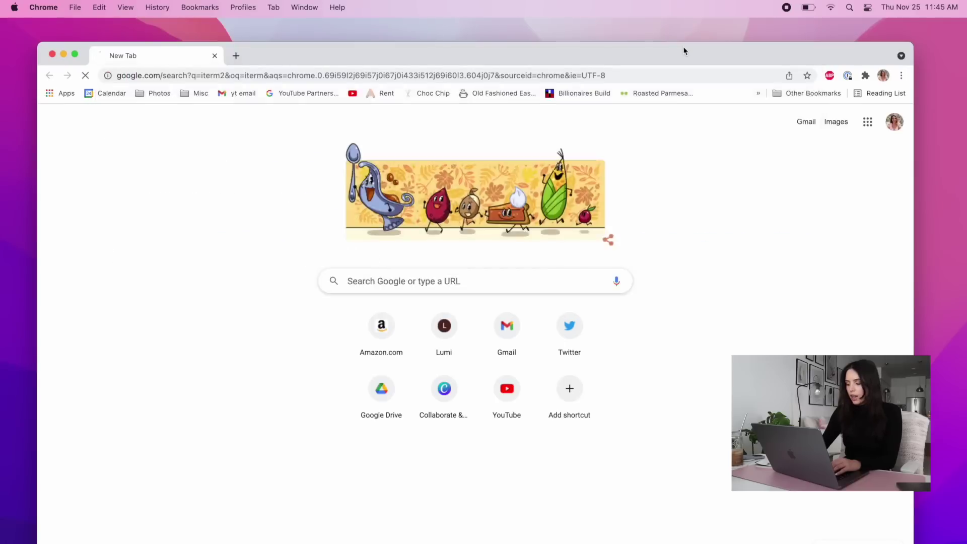
{"action": "left_click", "coordinate": [165, 211]}
{"action": "scroll", "coordinate": [432, 493], "scroll_direction": "down", "scroll_amount": 1}
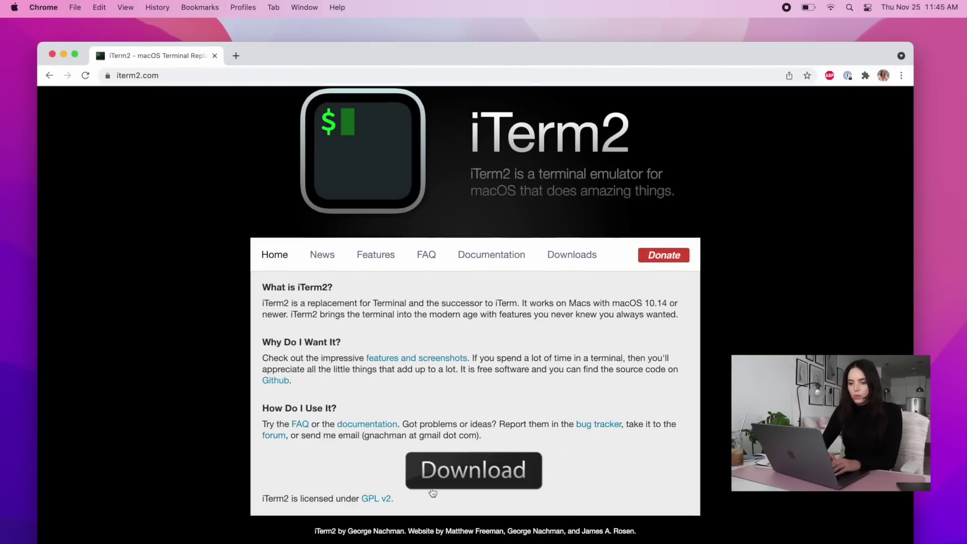
{"action": "left_click", "coordinate": [432, 476]}
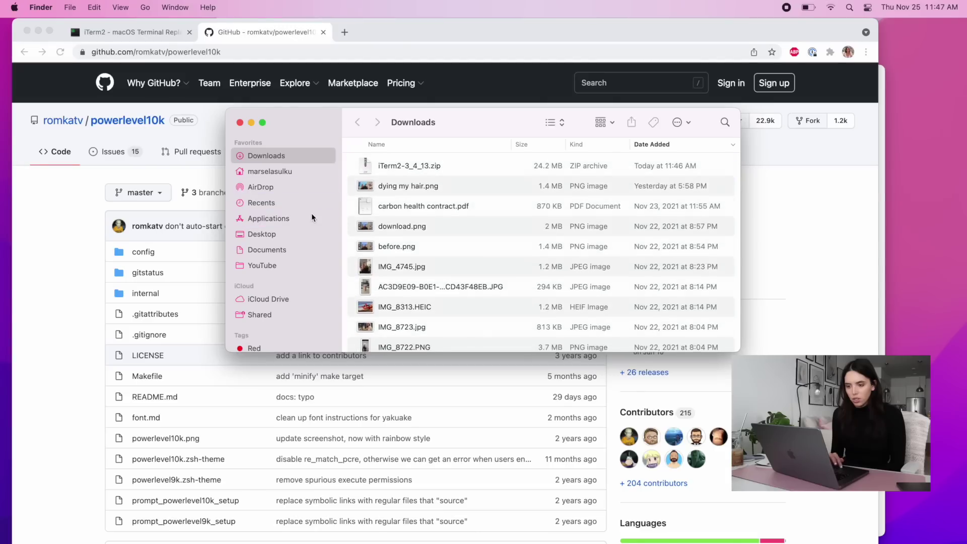
Step: Launch iTerm from the Applications folder in Finder
{"action": "left_click", "coordinate": [285, 224]}
{"action": "scroll", "coordinate": [476, 298], "scroll_direction": "up", "scroll_amount": 5}
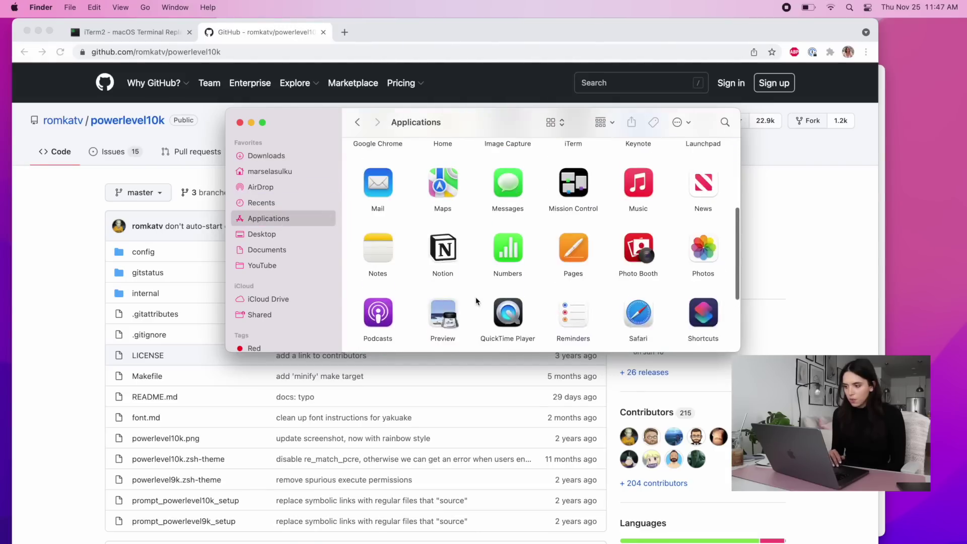
{"action": "scroll", "coordinate": [476, 301], "scroll_direction": "up", "scroll_amount": 2}
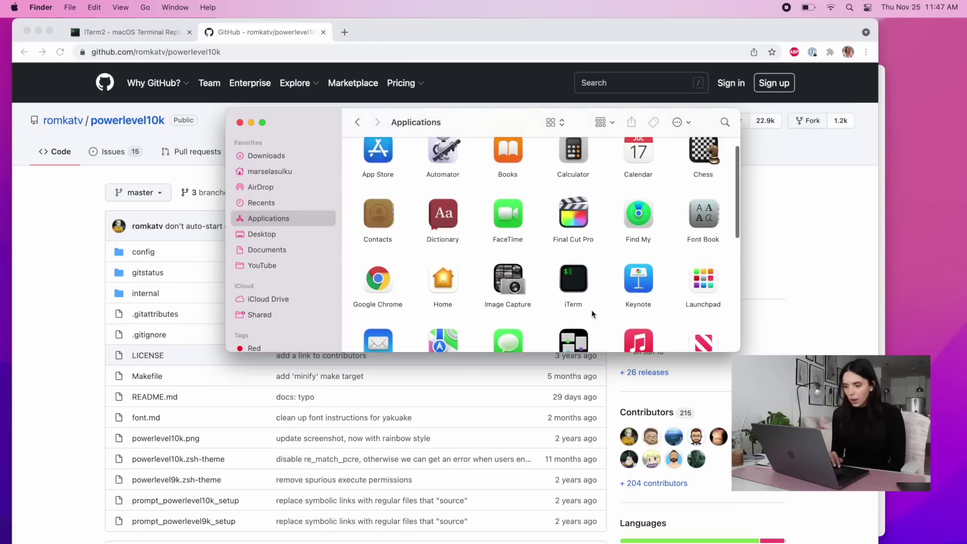
{"action": "double_click", "coordinate": [575, 289]}
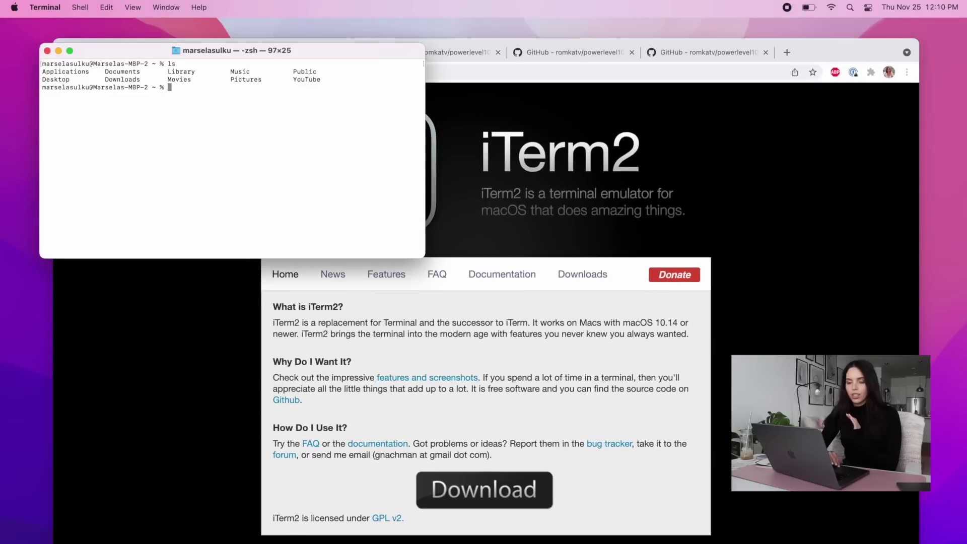
Step: Run ls in iTerm2 to list the home folder's contents
{"action": "key", "text": "ctrl+Up"}
{"action": "key", "text": "ctrl+Up"}
{"action": "type", "text": "ls"}
{"action": "key", "text": "Return"}
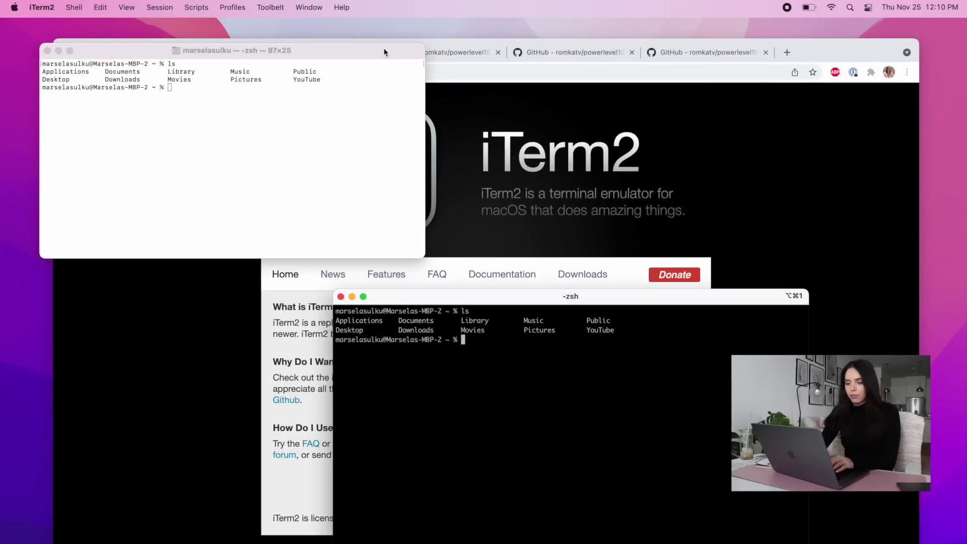
Step: Reposition the iTerm2 window and bring Chrome's Oh My Zsh page forward
{"action": "left_click", "coordinate": [266, 193]}
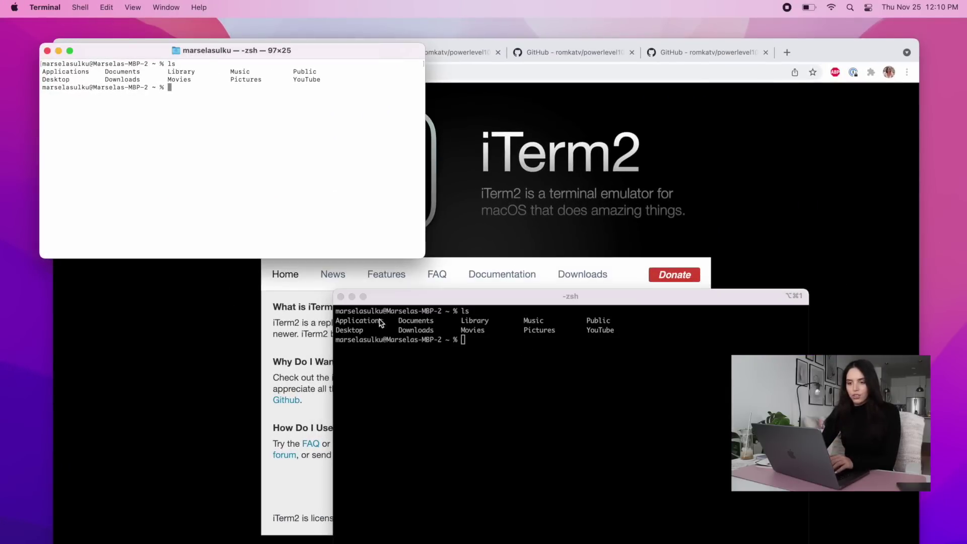
{"action": "left_click_drag", "start_coordinate": [397, 296], "coordinate": [85, 129]}
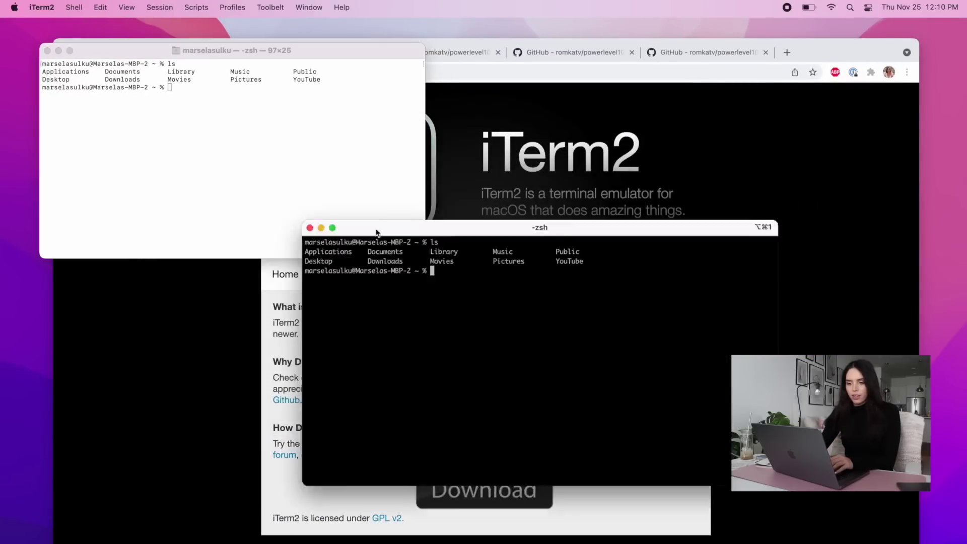
{"action": "left_click_drag", "start_coordinate": [377, 233], "coordinate": [434, 277]}
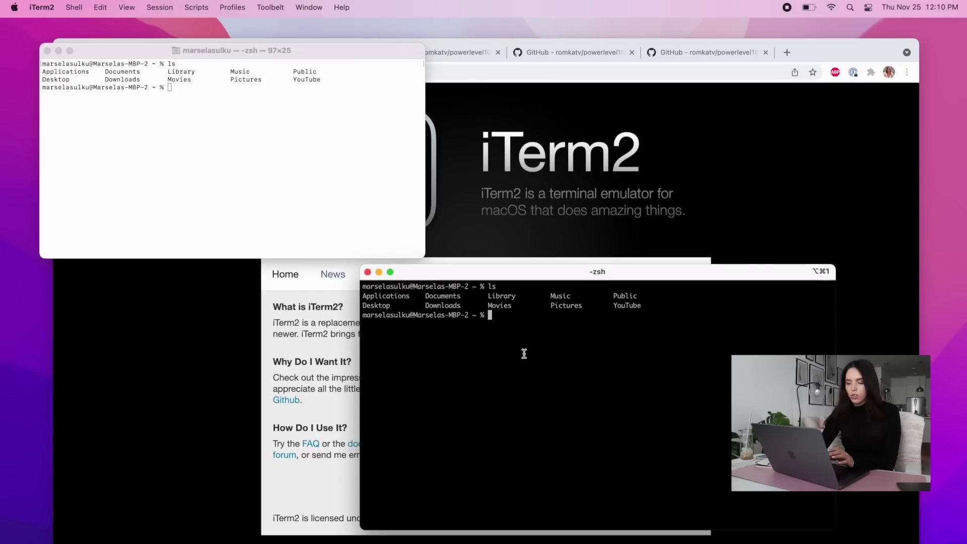
{"action": "left_click", "coordinate": [493, 179]}
Step: Copy the Oh My Zsh curl install command from ohmyz.sh and paste it into iTerm2
{"action": "left_click", "coordinate": [288, 53]}
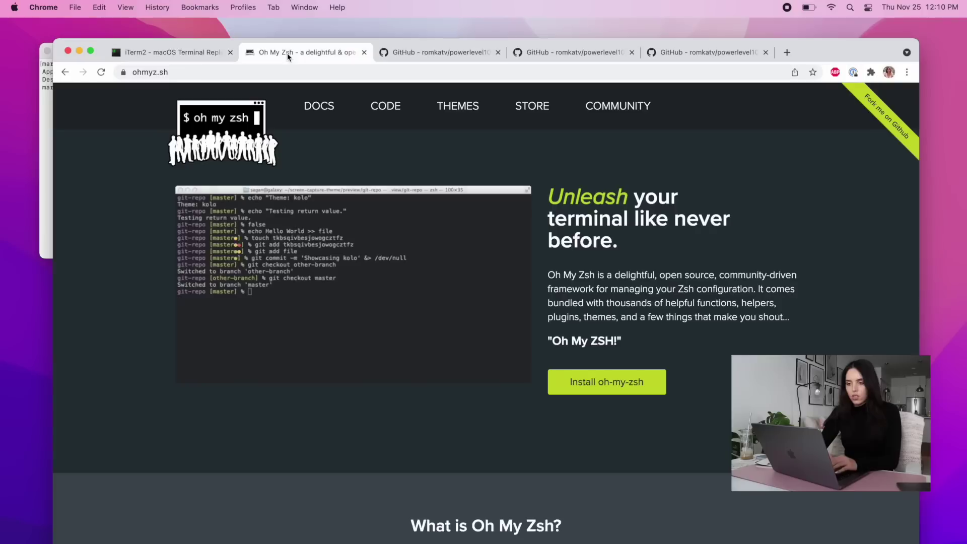
{"action": "scroll", "coordinate": [655, 332], "scroll_direction": "down", "scroll_amount": 2}
{"action": "left_click", "coordinate": [602, 310]}
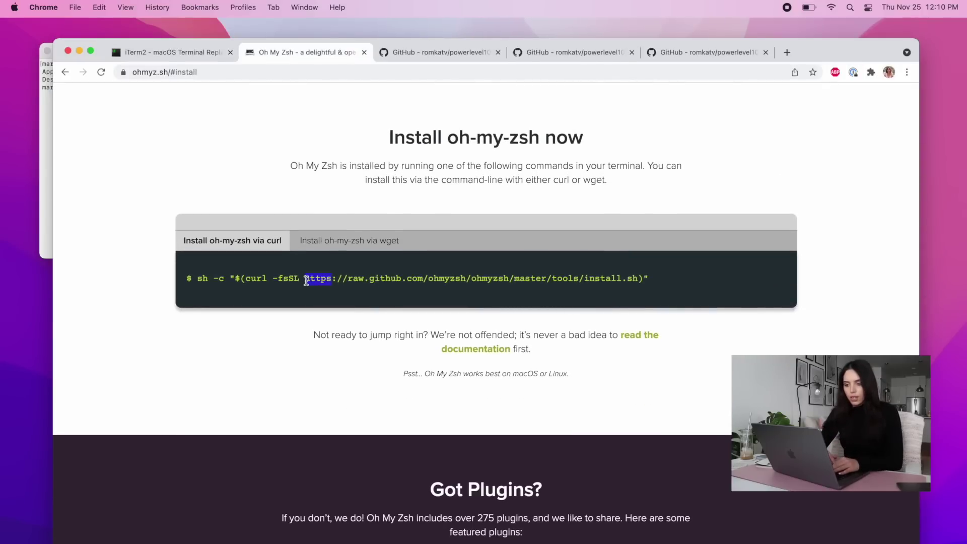
{"action": "key", "text": "super+c"}
{"action": "key", "text": "ctrl+Up"}
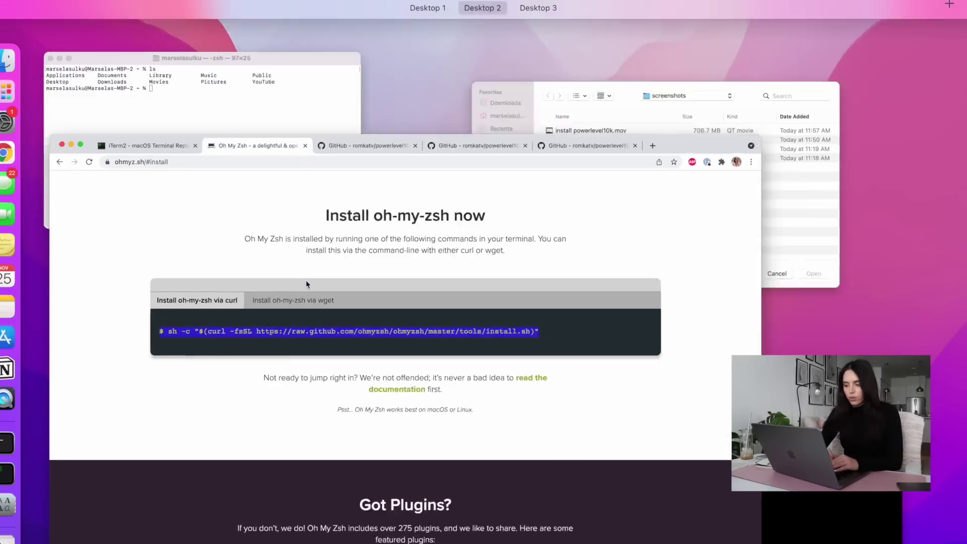
{"action": "left_click", "coordinate": [694, 450]}
{"action": "key", "text": "super+v"}
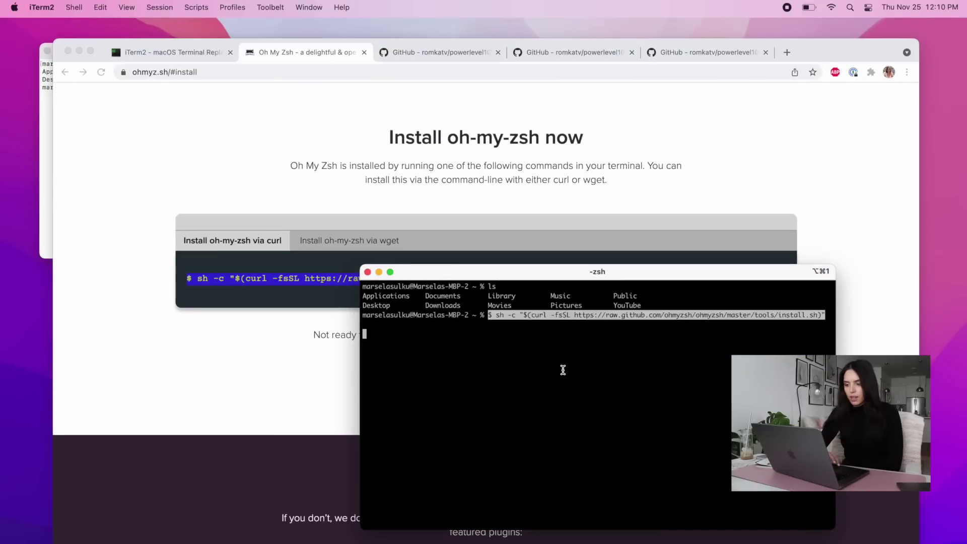
{"action": "key", "text": "Return"}
Step: Re-copy the full curl command, run the Oh My Zsh installer, then list files with ls
{"action": "left_click", "coordinate": [253, 242]}
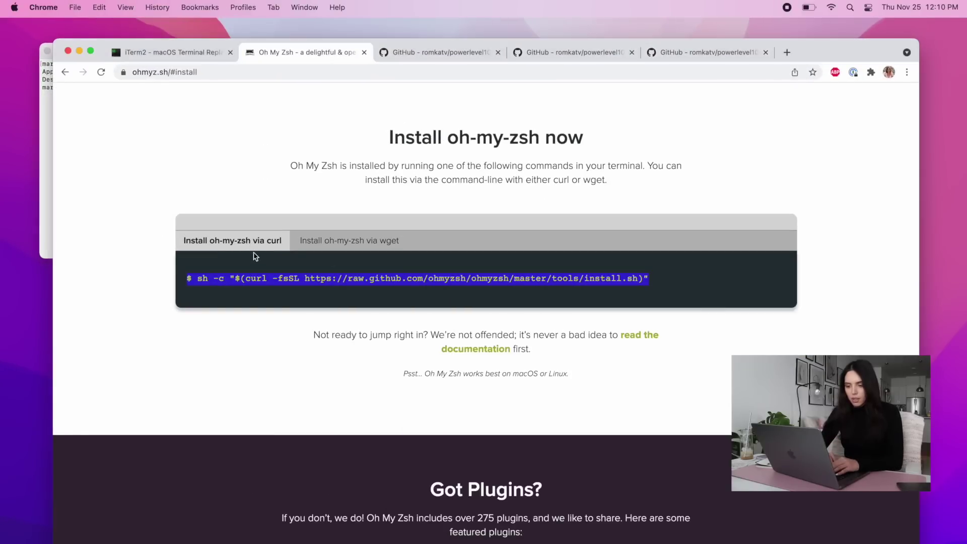
{"action": "left_click", "coordinate": [238, 277]}
{"action": "left_click_drag", "start_coordinate": [197, 280], "coordinate": [764, 297]}
{"action": "key", "text": "super+c"}
{"action": "key", "text": "super+Tab"}
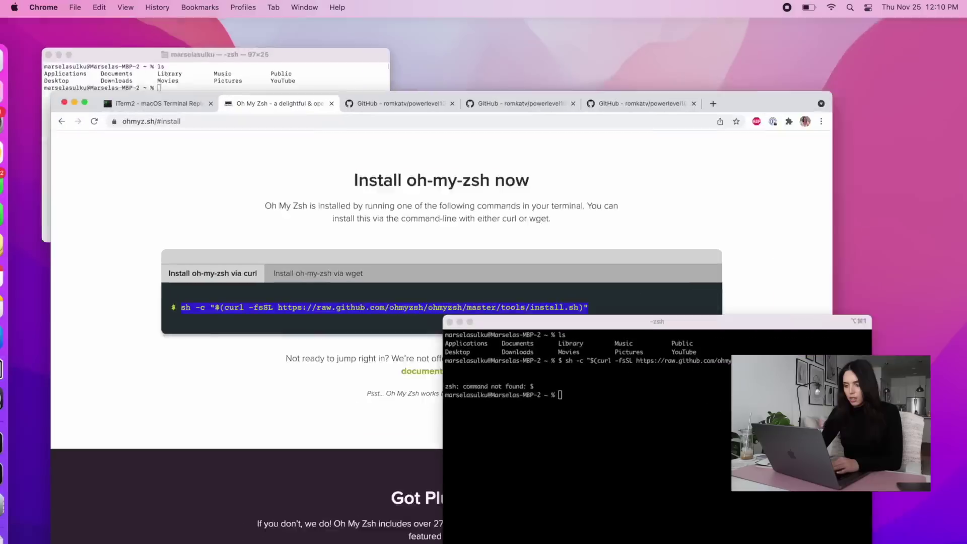
{"action": "key", "text": "super+v"}
{"action": "key", "text": "Return"}
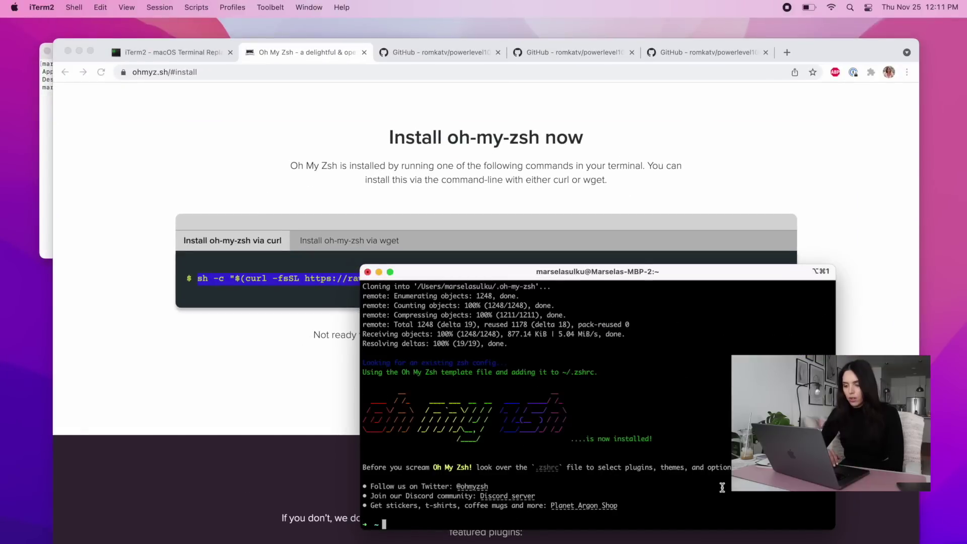
{"action": "type", "text": "ls"}
{"action": "key", "text": "Return"}
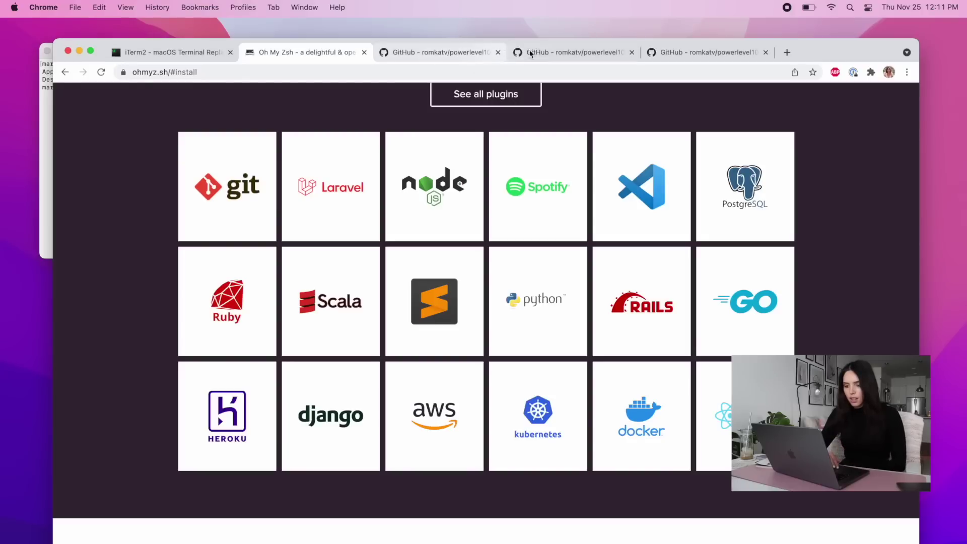
Step: Locate the Manual install commands in the Powerlevel10k GitHub README
{"action": "left_click", "coordinate": [455, 57]}
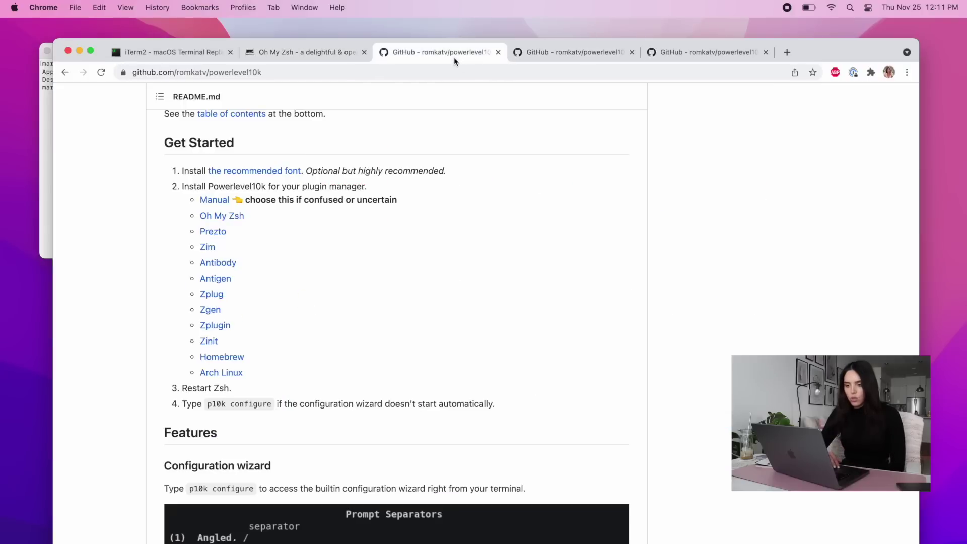
{"action": "scroll", "coordinate": [408, 216], "scroll_direction": "up", "scroll_amount": 15}
{"action": "scroll", "coordinate": [296, 229], "scroll_direction": "down", "scroll_amount": 10}
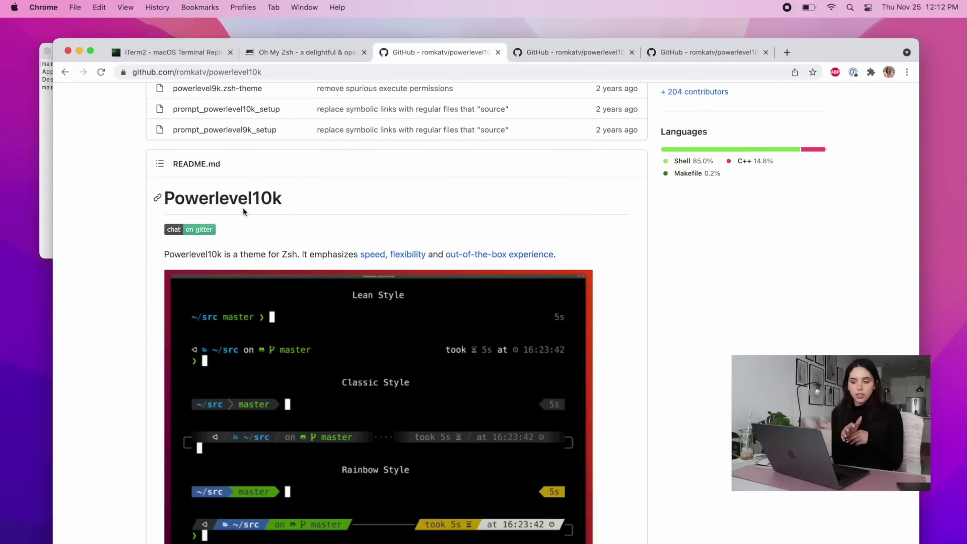
{"action": "triple_click", "coordinate": [322, 256]}
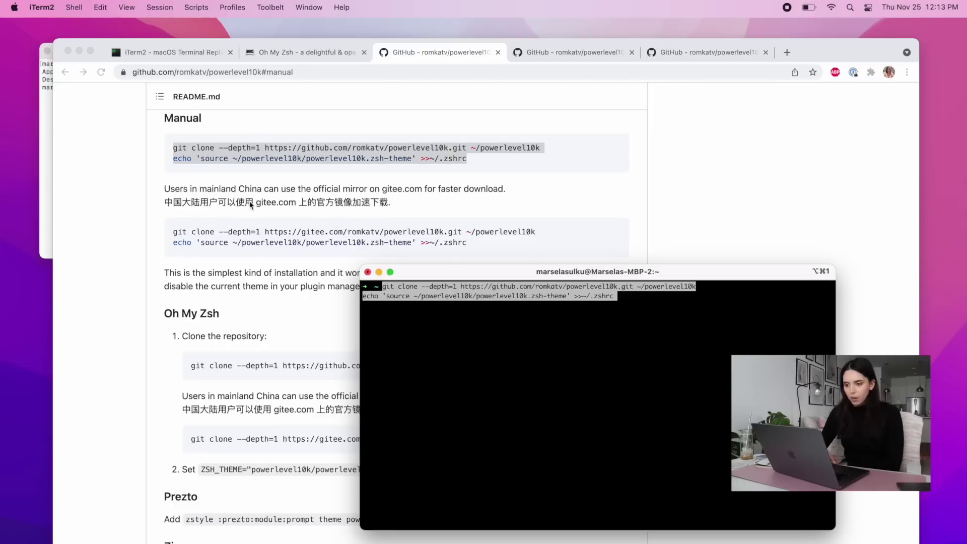
{"action": "scroll", "coordinate": [251, 204], "scroll_direction": "up", "scroll_amount": 2}
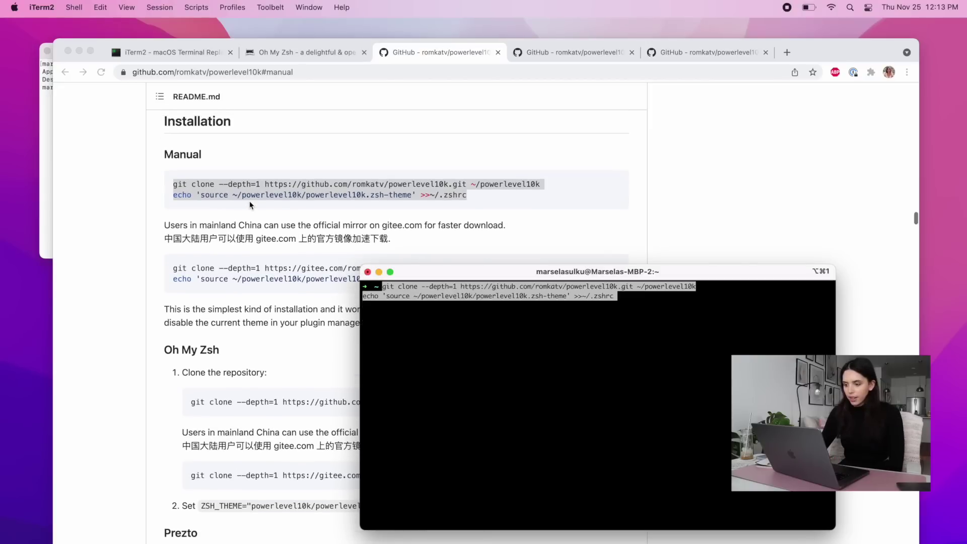
Step: Run the pasted Powerlevel10k clone and .zshrc commands, then check the home folder with ls
{"action": "key", "text": "Return"}
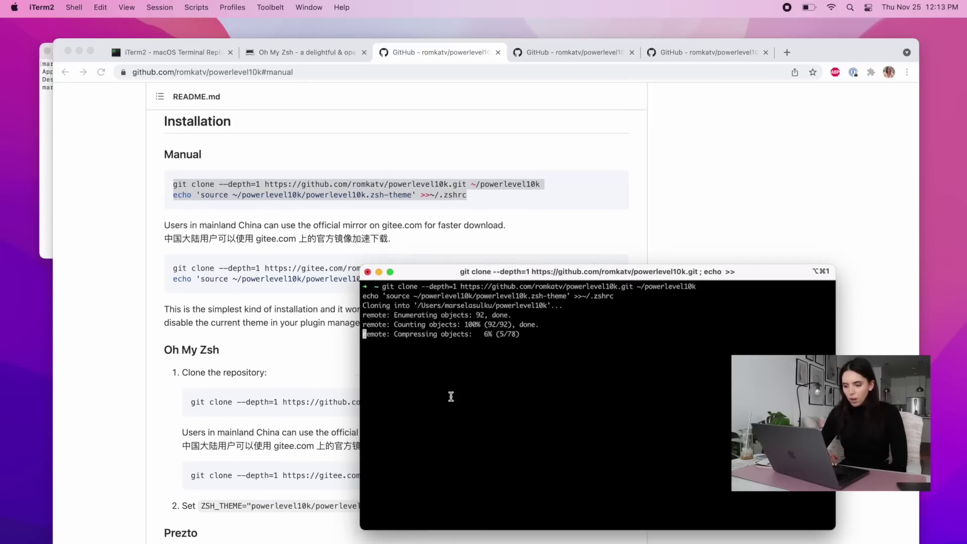
{"action": "type", "text": "ls"}
{"action": "key", "text": "Return"}
{"action": "scroll", "coordinate": [199, 391], "scroll_direction": "down", "scroll_amount": 10}
{"action": "scroll", "coordinate": [199, 391], "scroll_direction": "up", "scroll_amount": 15}
{"action": "scroll", "coordinate": [252, 368], "scroll_direction": "down", "scroll_amount": 15}
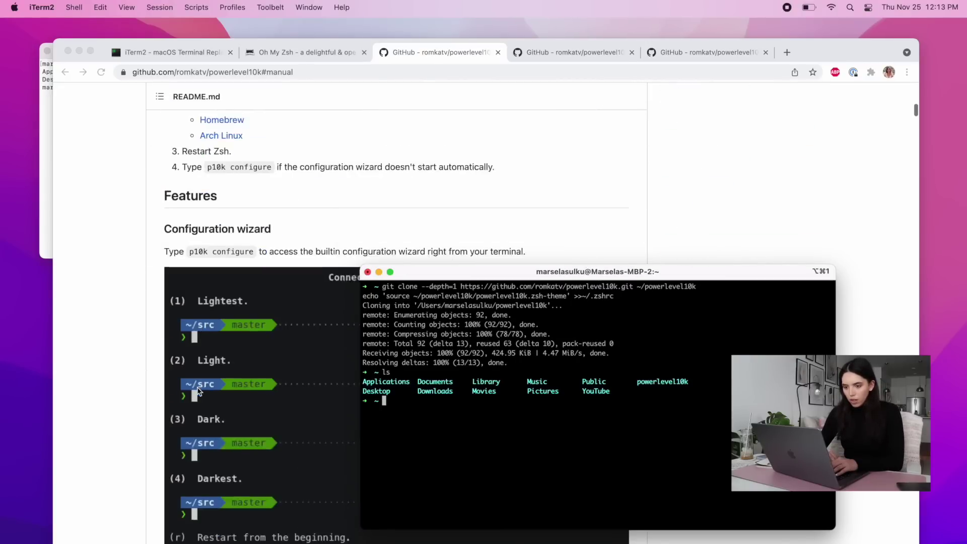
{"action": "scroll", "coordinate": [349, 347], "scroll_direction": "up", "scroll_amount": 5}
Step: Quit iTerm2 and relaunch it through Spotlight to start the Powerlevel10k wizard
{"action": "key", "text": "super+w"}
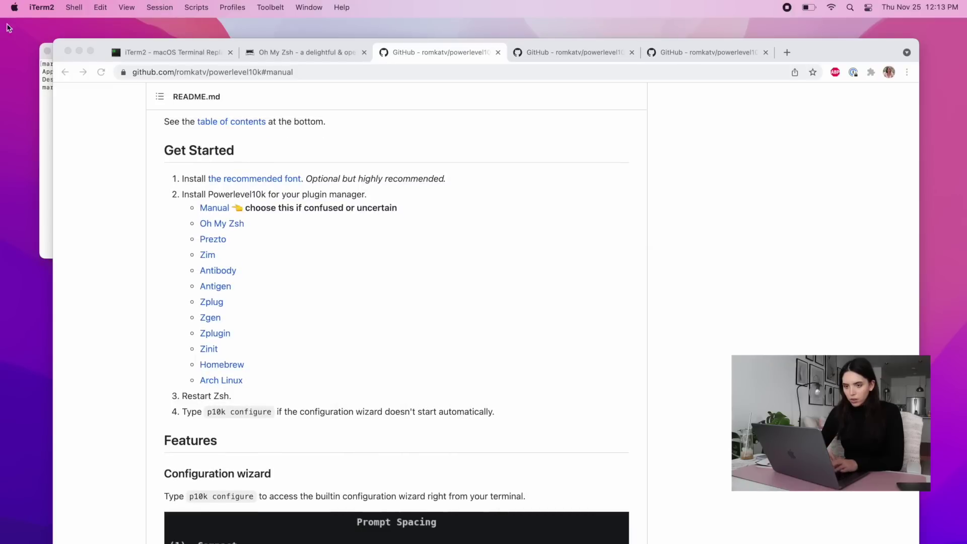
{"action": "left_click", "coordinate": [319, 226]}
{"action": "key", "text": "super+Tab"}
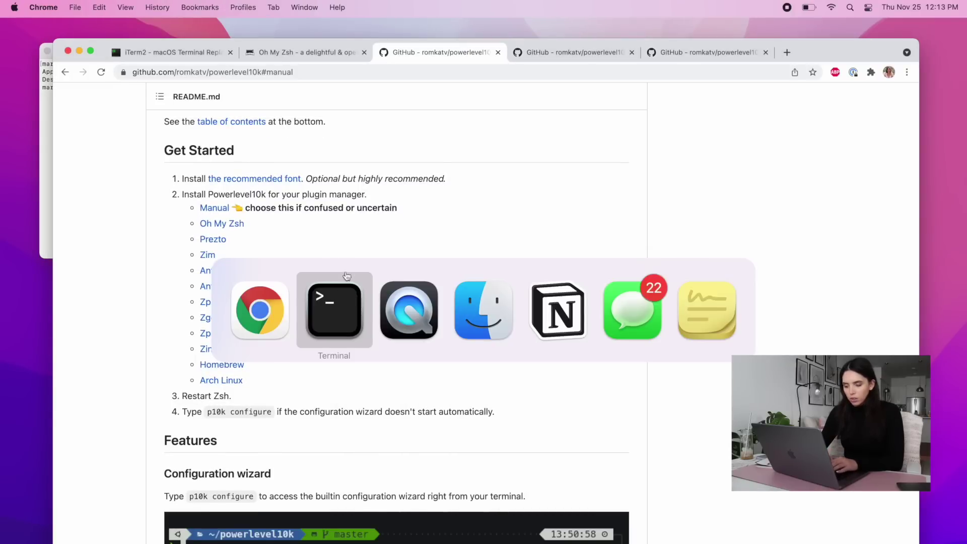
{"action": "left_click", "coordinate": [493, 303]}
{"action": "key", "text": "super+space"}
{"action": "type", "text": "iterm"}
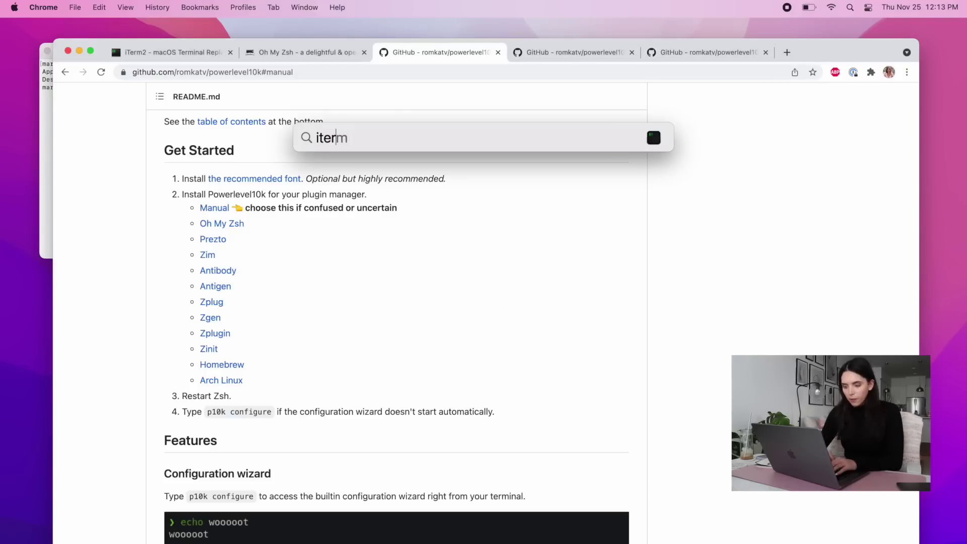
{"action": "key", "text": "Return"}
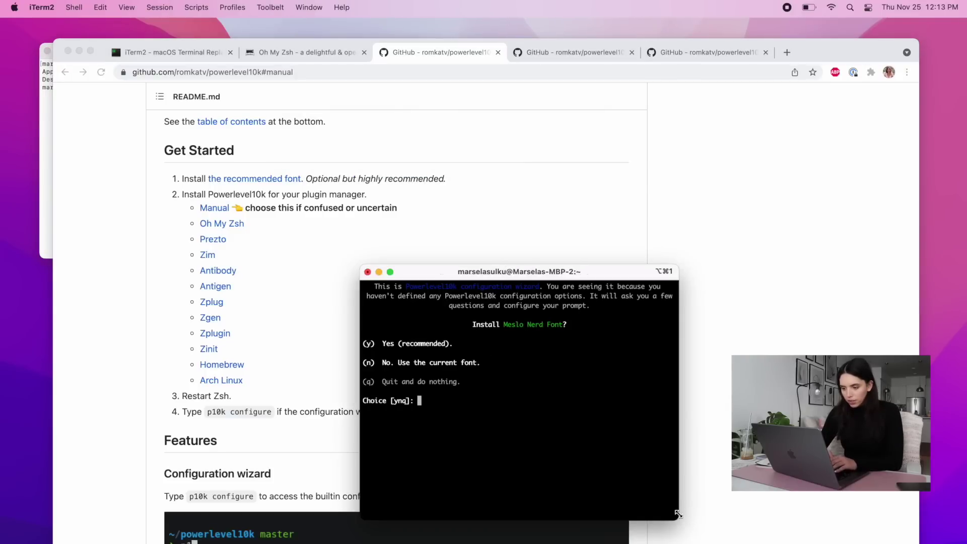
Step: Install Meslo Nerd Font, confirm symbols, and choose Classic, Unicode, Darkest, 24-hour time
{"action": "key", "text": "y"}
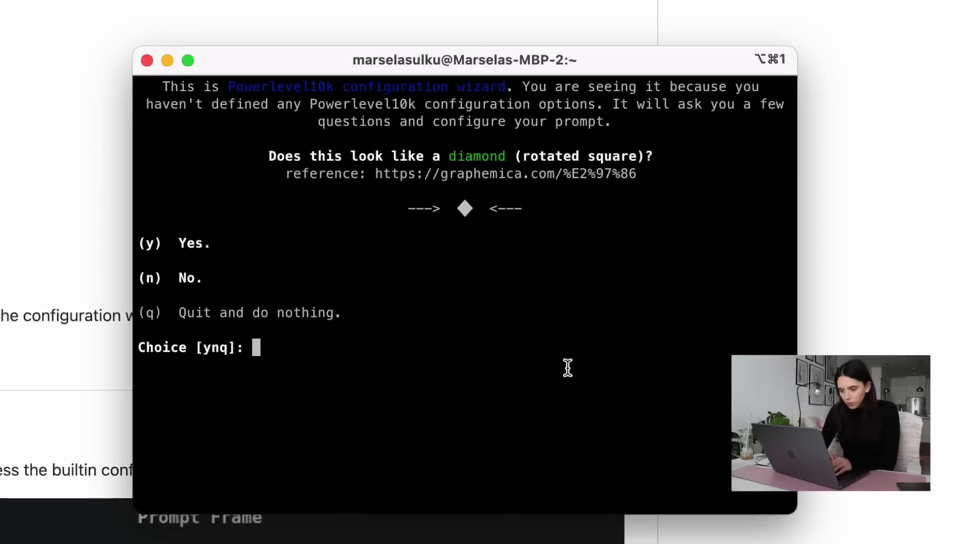
{"action": "key", "text": "y"}
{"action": "key", "text": "y"}
{"action": "key", "text": "y"}
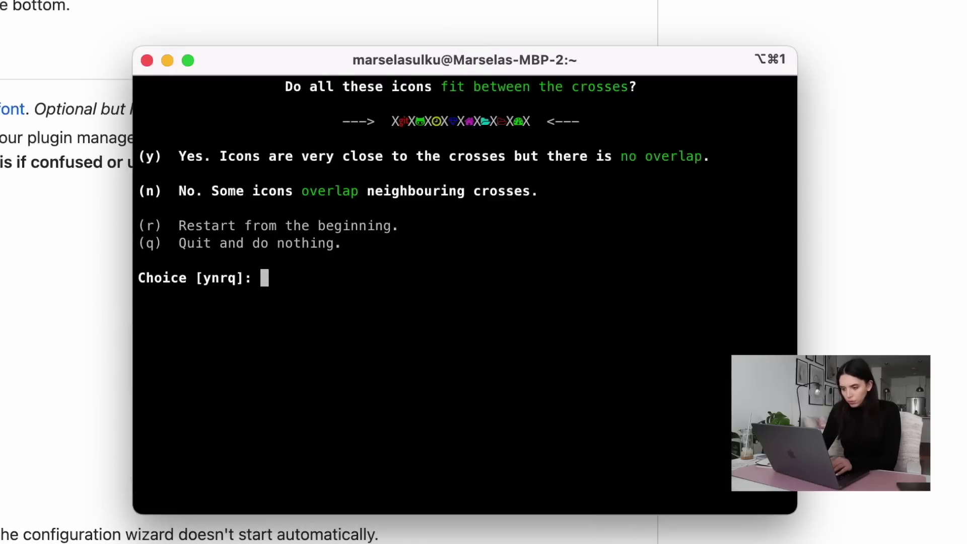
{"action": "key", "text": "y"}
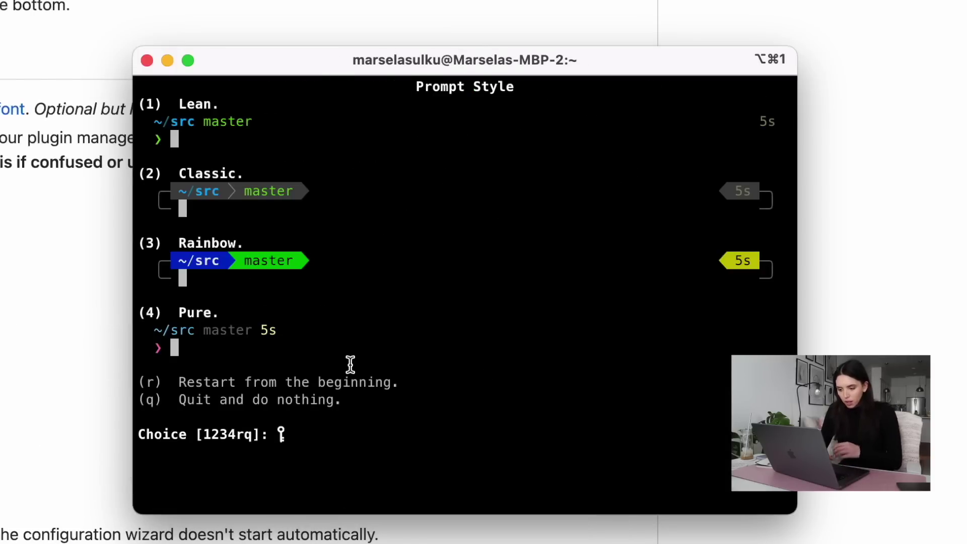
{"action": "key", "text": "2"}
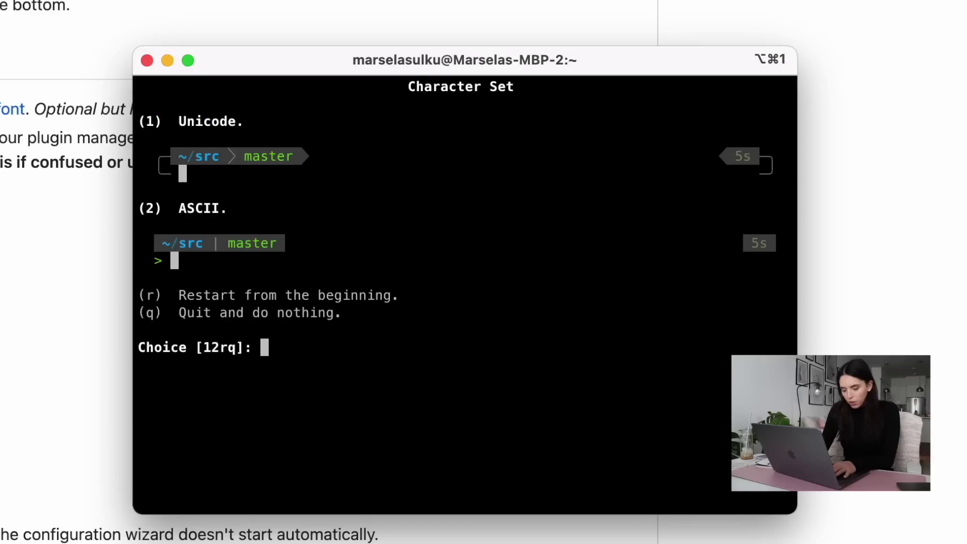
{"action": "key", "text": "1"}
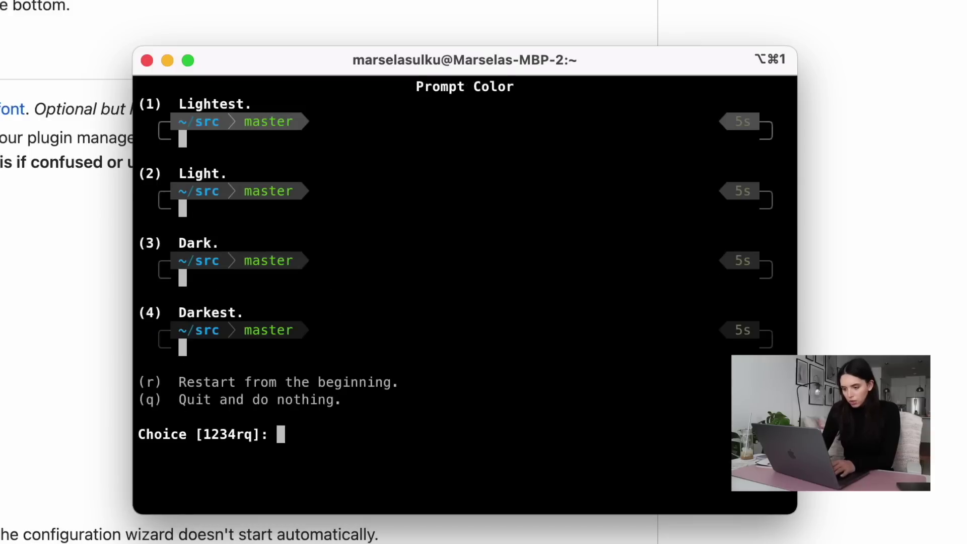
{"action": "key", "text": "4"}
{"action": "key", "text": "2"}
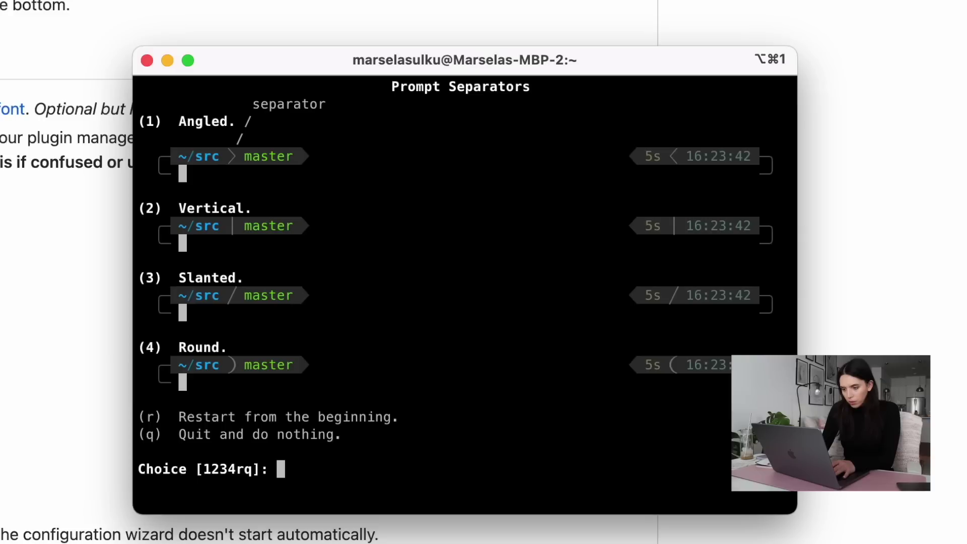
Step: Choose Angled separators, Sharp heads, Flat tails, one-line height and few icons to finish
{"action": "key", "text": "1"}
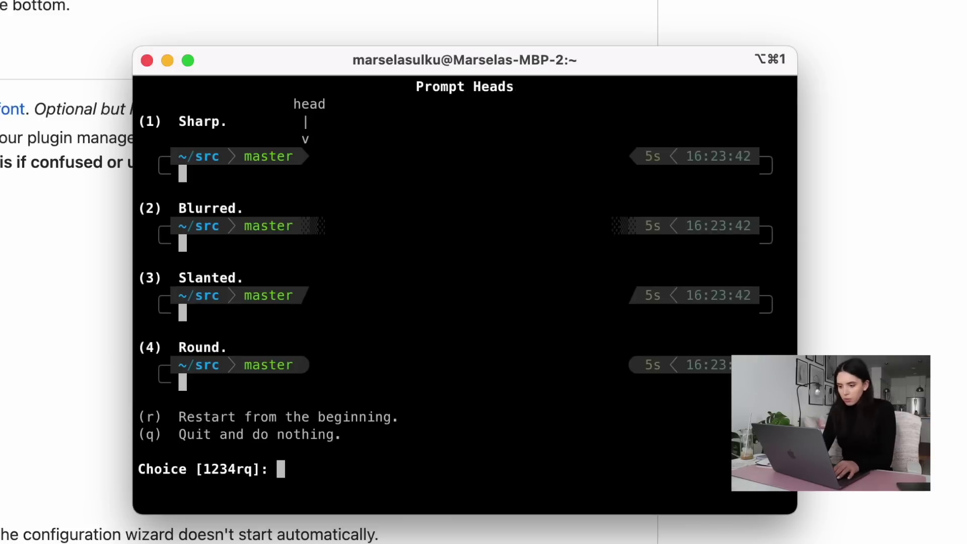
{"action": "key", "text": "1"}
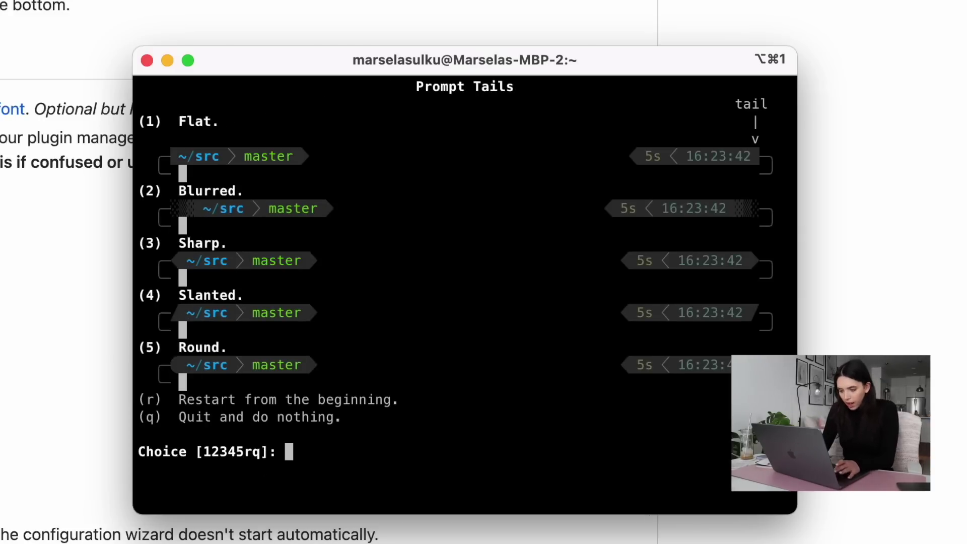
{"action": "key", "text": "1"}
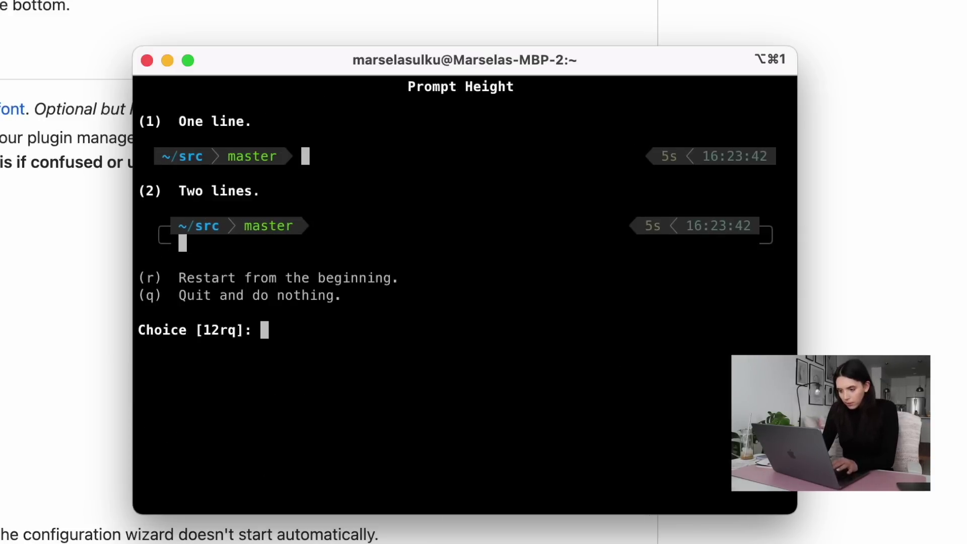
{"action": "key", "text": "1"}
{"action": "key", "text": "1"}
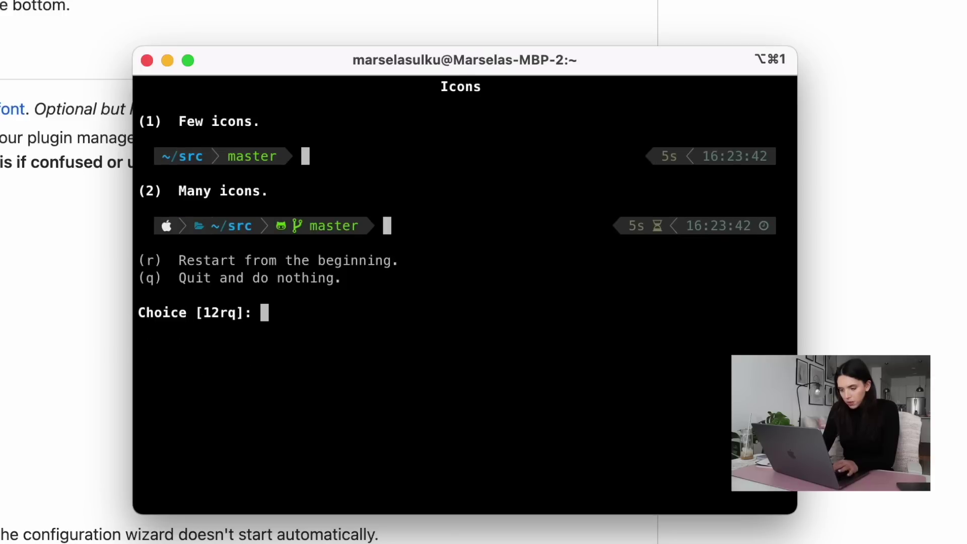
{"action": "key", "text": "1"}
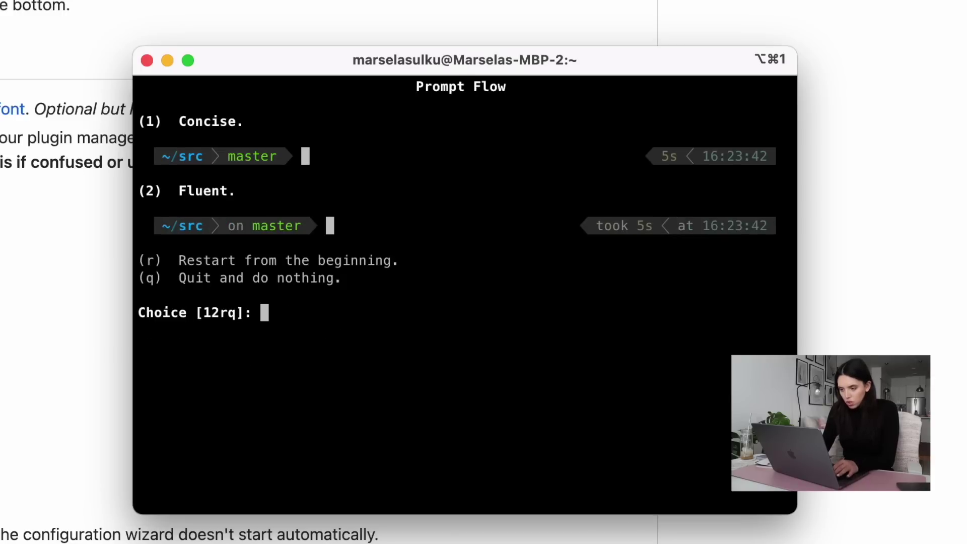
{"action": "key", "text": "1"}
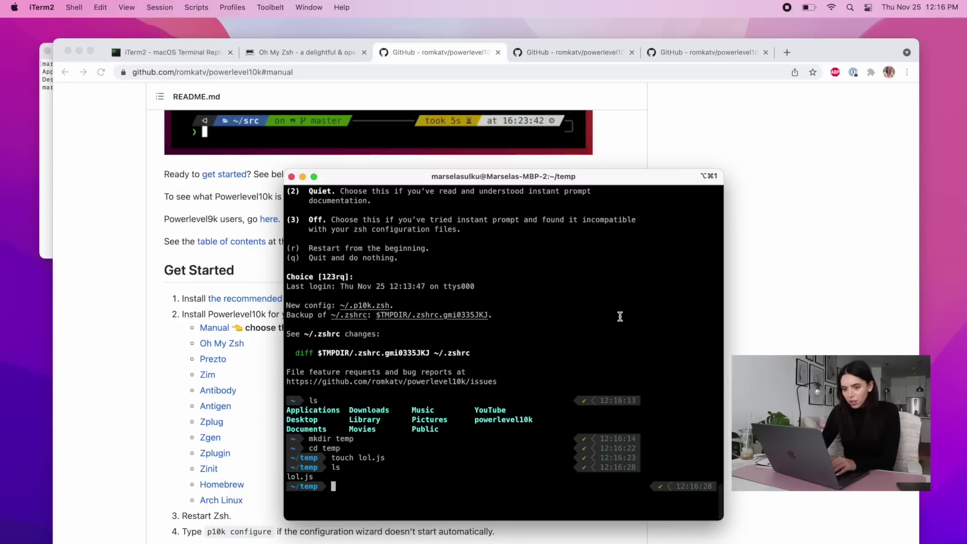
{"action": "type", "text": "c"}
Step: Return to iTerm2, then bring the Powerlevel10k README in Chrome back to front
{"action": "left_click", "coordinate": [52, 154]}
{"action": "left_click", "coordinate": [48, 141]}
{"action": "key", "text": "ctrl+Up"}
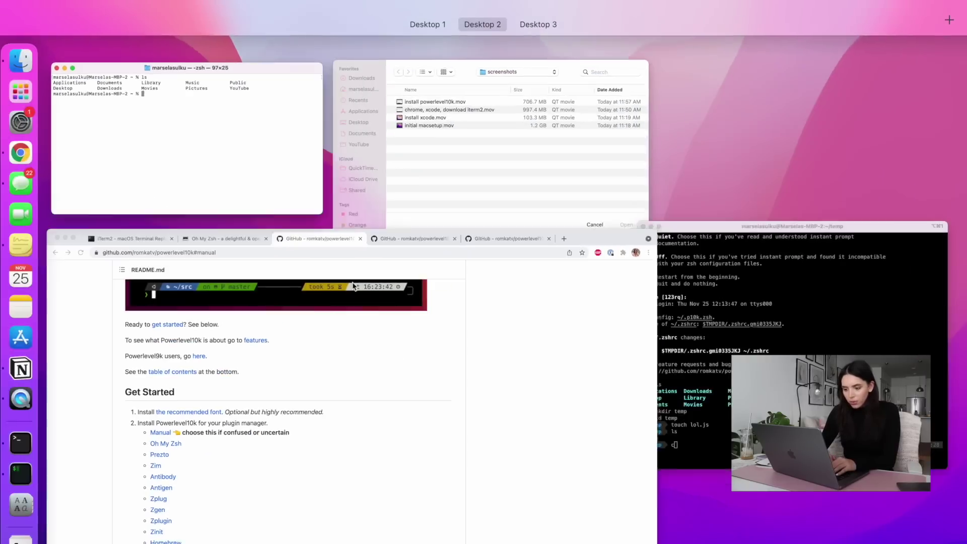
{"action": "left_click", "coordinate": [721, 414]}
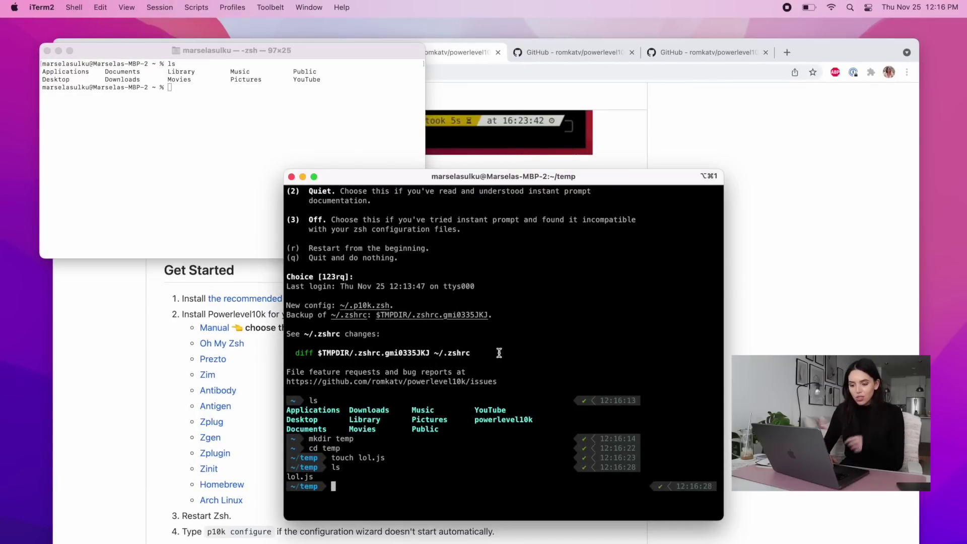
{"action": "left_click", "coordinate": [598, 103]}
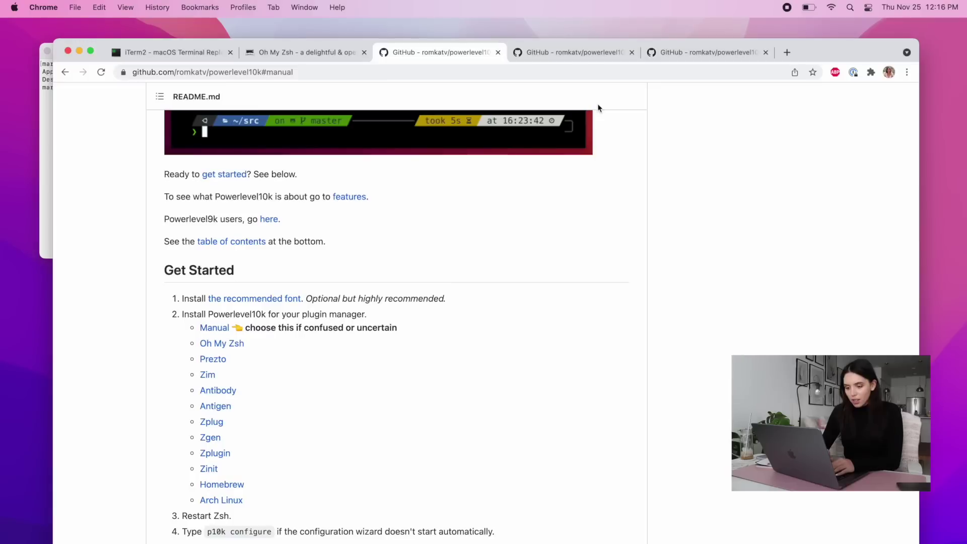
Step: Go from the Powerlevel10k README to the iterm2colorschemes.com gallery
{"action": "left_click", "coordinate": [576, 50]}
{"action": "left_click", "coordinate": [463, 53]}
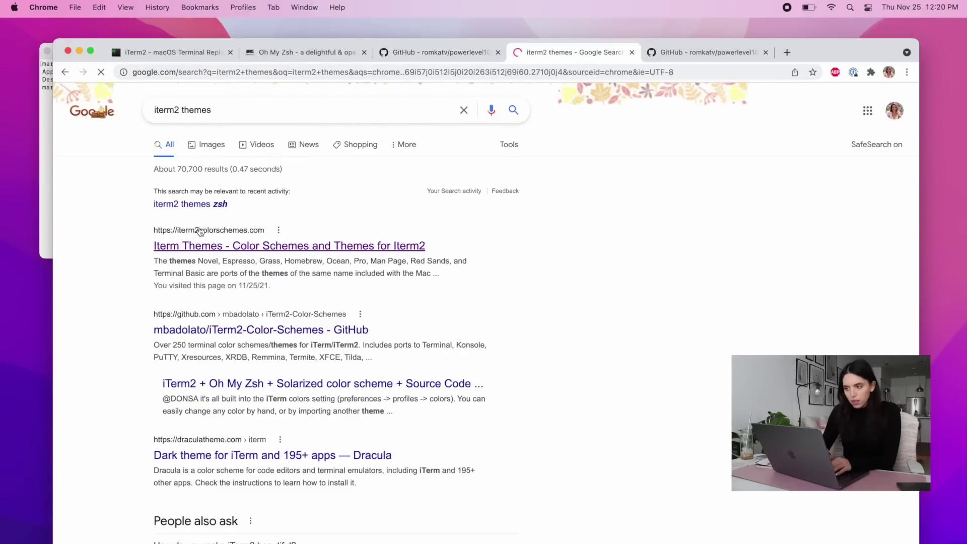
{"action": "left_click", "coordinate": [207, 245]}
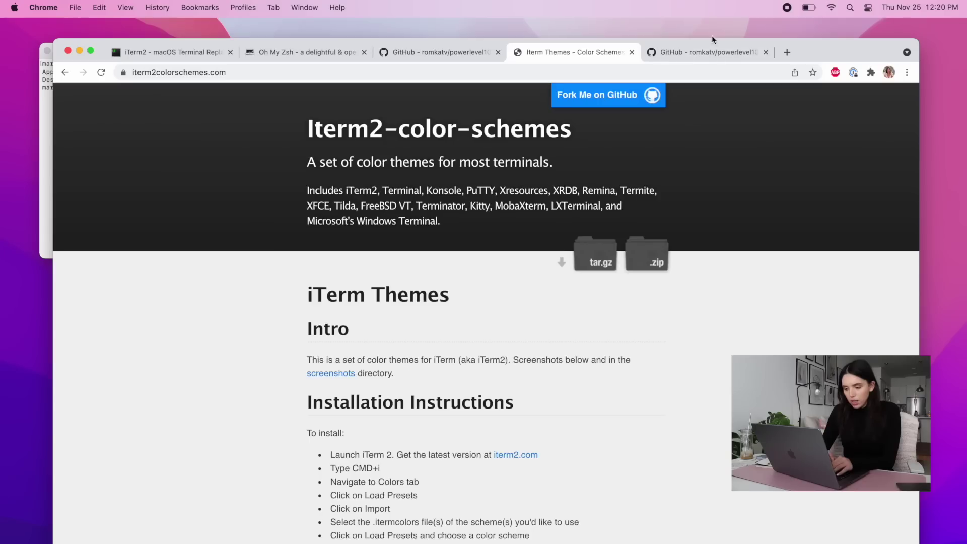
{"action": "scroll", "coordinate": [461, 329], "scroll_direction": "down", "scroll_amount": 15}
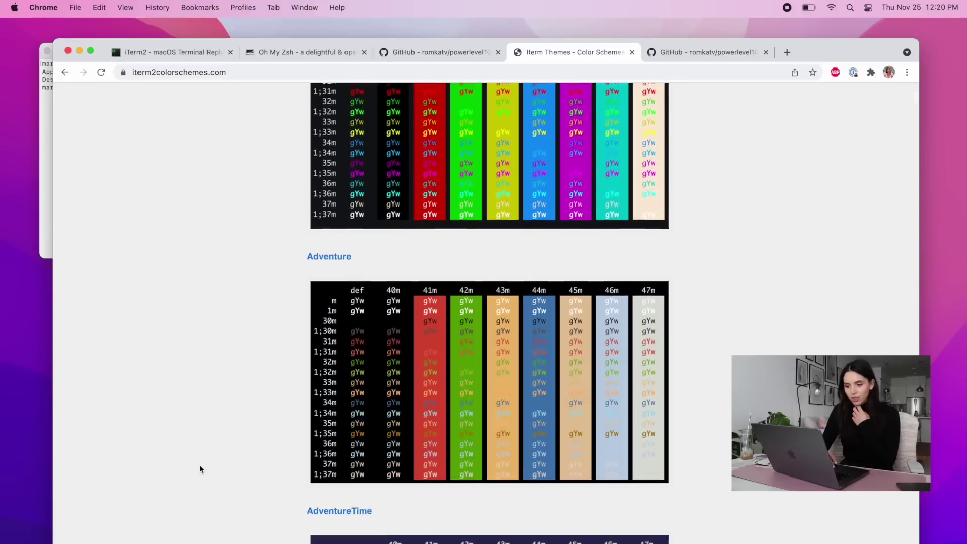
{"action": "scroll", "coordinate": [200, 464], "scroll_direction": "down", "scroll_amount": 10}
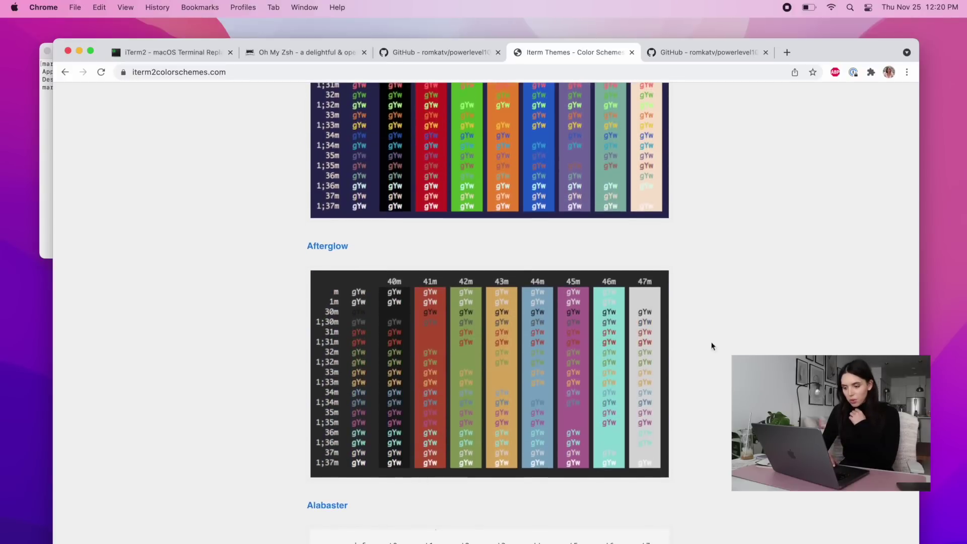
{"action": "scroll", "coordinate": [289, 431], "scroll_direction": "down", "scroll_amount": 15}
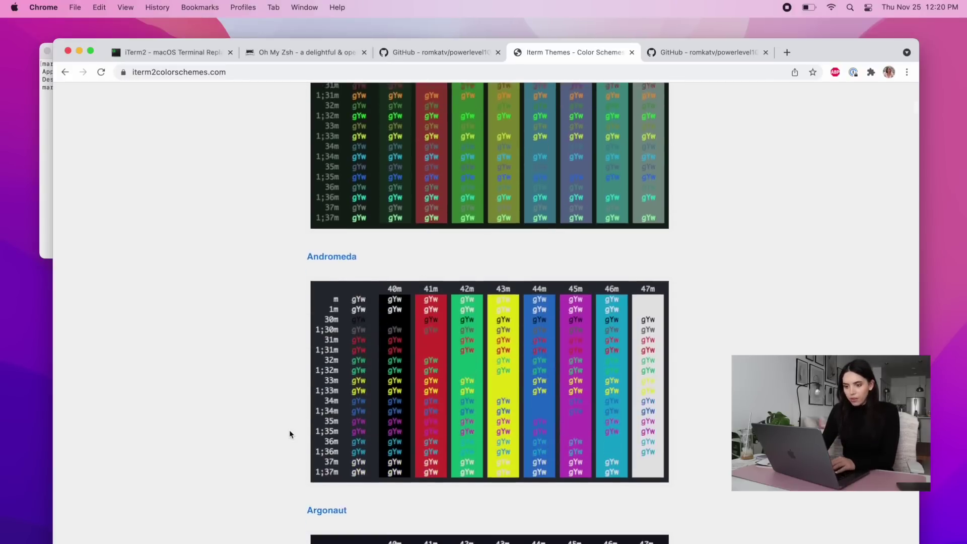
{"action": "scroll", "coordinate": [289, 432], "scroll_direction": "down", "scroll_amount": 2}
Step: Find 'lovelace' on the page and open its raw .itermcolors file
{"action": "key", "text": "super+f"}
{"action": "type", "text": "lovelh"}
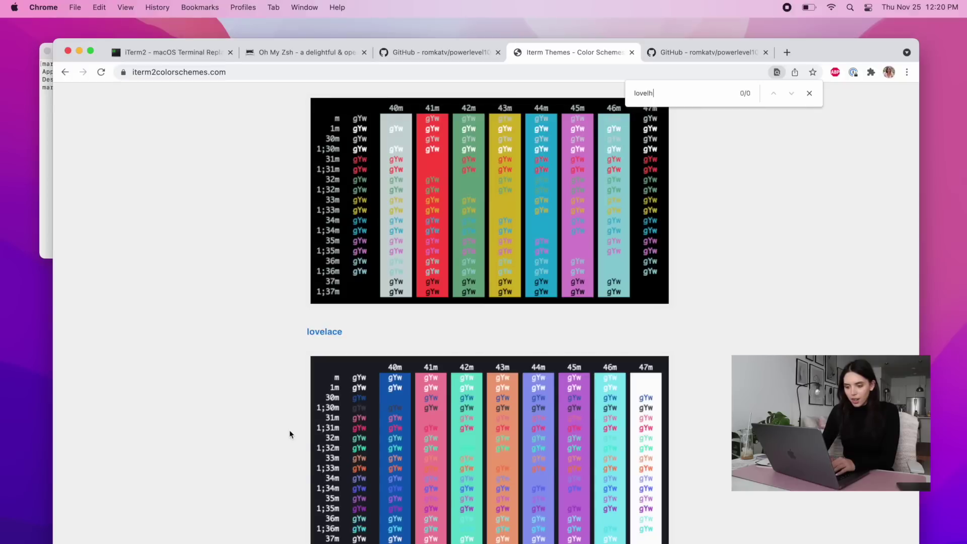
{"action": "key", "text": "BackSpace"}
{"action": "type", "text": "ace"}
{"action": "left_click", "coordinate": [324, 331]}
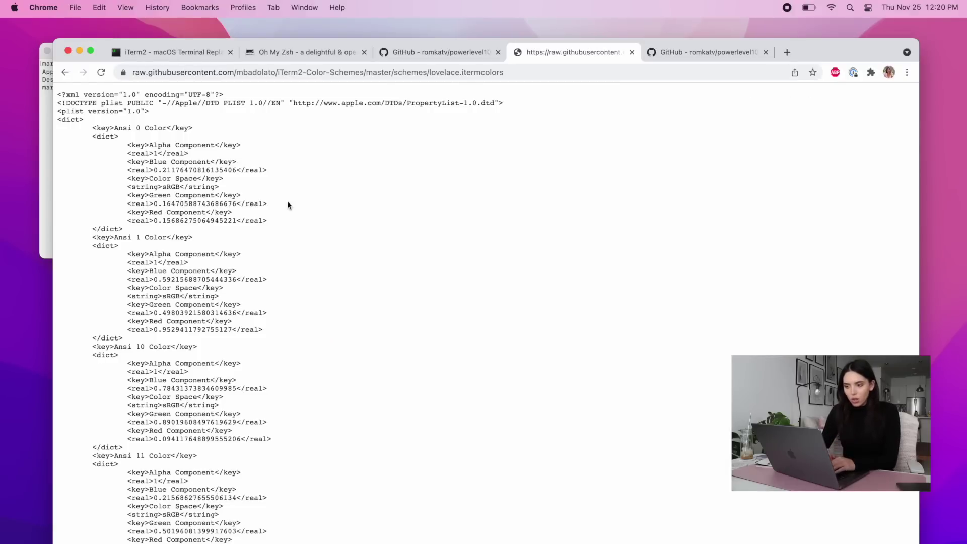
Step: Copy the lovelace link, reopen the raw file, and save it with Cmd+S
{"action": "left_click", "coordinate": [64, 73]}
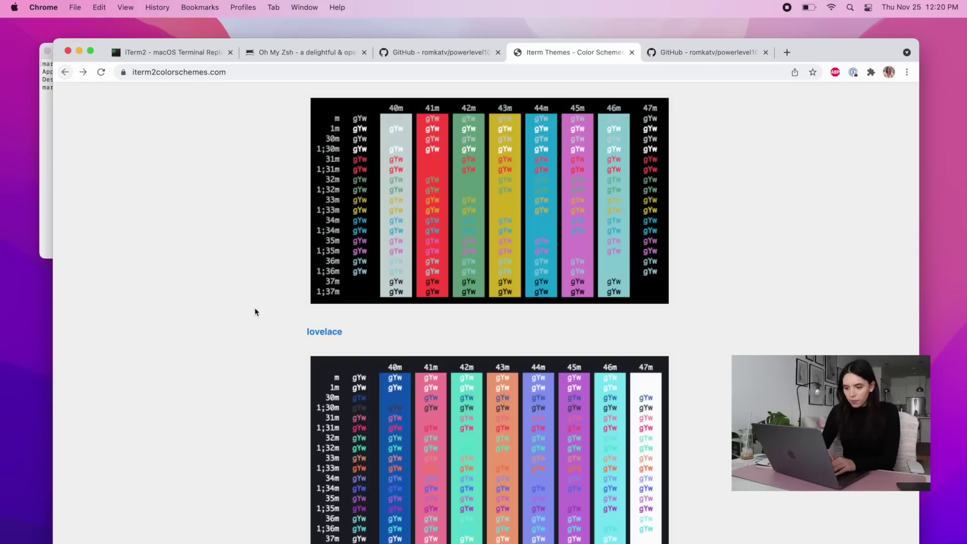
{"action": "right_click", "coordinate": [321, 334]}
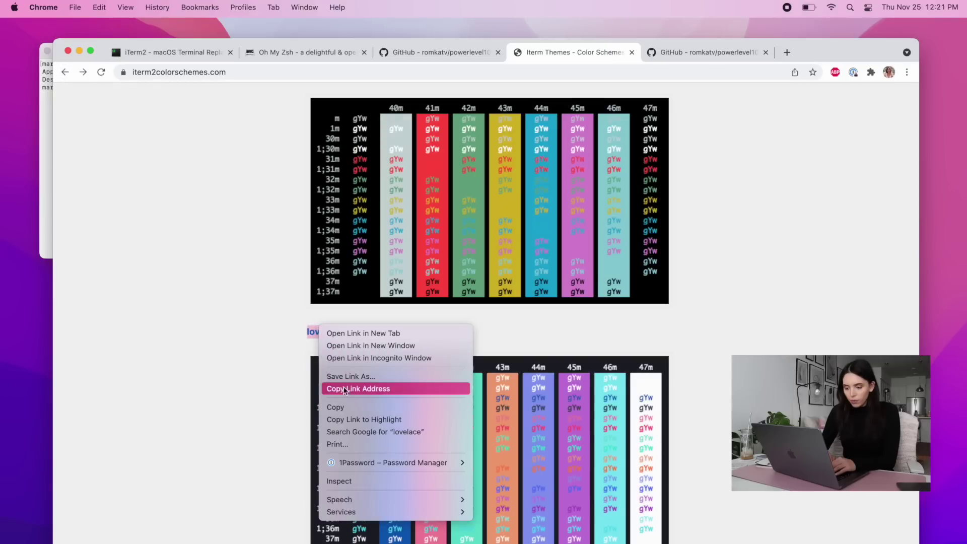
{"action": "left_click", "coordinate": [356, 389]}
{"action": "left_click", "coordinate": [318, 337]}
{"action": "key", "text": "super+s"}
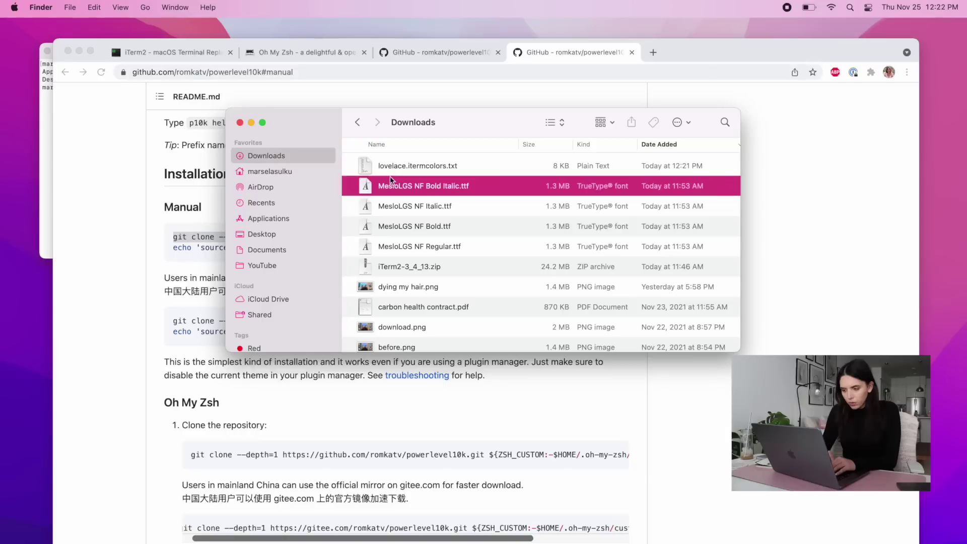
Step: Rename lovelace.itermcolors.txt to lovelace.itermcolors, confirming the .itermcolors extension
{"action": "left_click", "coordinate": [402, 172]}
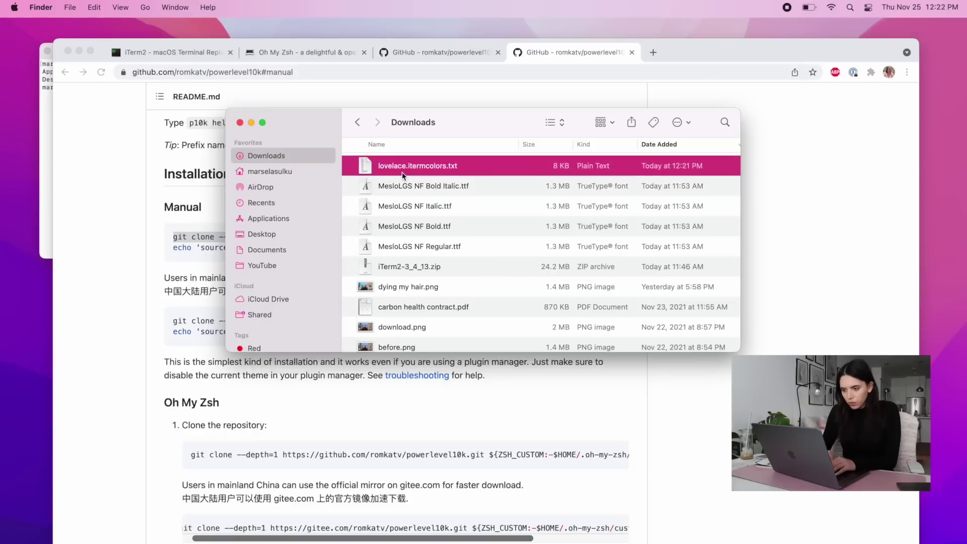
{"action": "right_click", "coordinate": [402, 175]}
{"action": "left_click", "coordinate": [446, 240]}
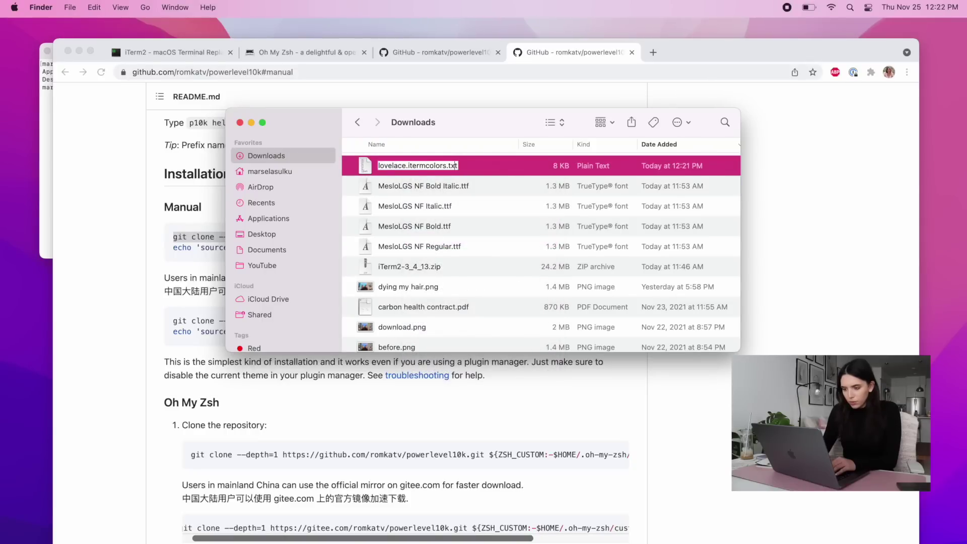
{"action": "key", "text": "BackSpace"}
{"action": "key", "text": "BackSpace"}
{"action": "key", "text": "BackSpace"}
{"action": "key", "text": "BackSpace"}
{"action": "key", "text": "Return"}
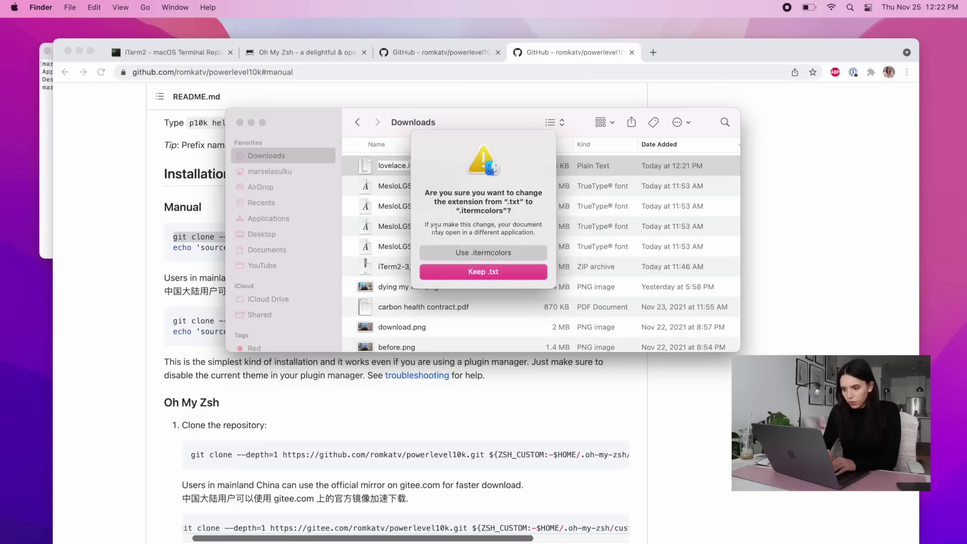
{"action": "left_click", "coordinate": [460, 253]}
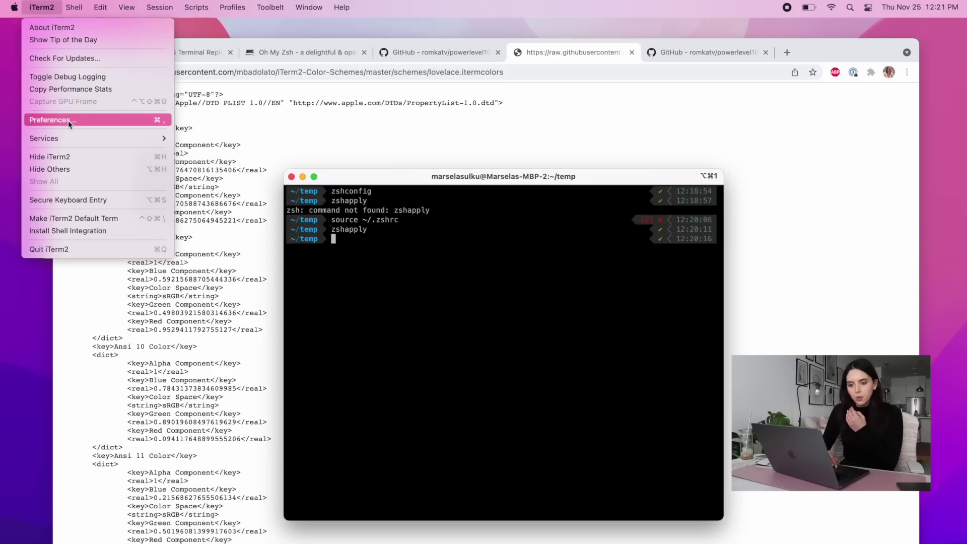
Step: Import lovelace.itermcolors as a colour preset and apply lovelace to the Default profile's colours
{"action": "left_click", "coordinate": [59, 120]}
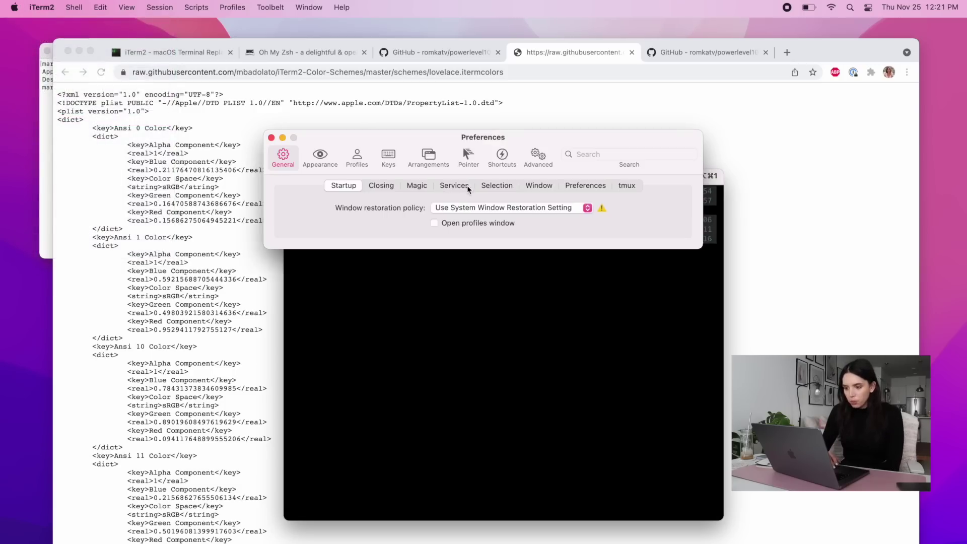
{"action": "left_click", "coordinate": [357, 157]}
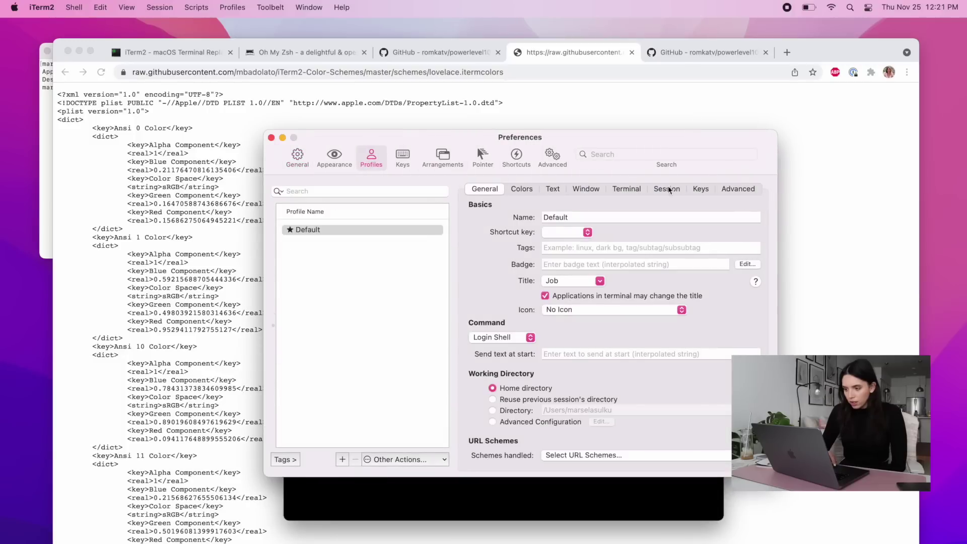
{"action": "left_click", "coordinate": [521, 190]}
{"action": "left_click", "coordinate": [720, 375]}
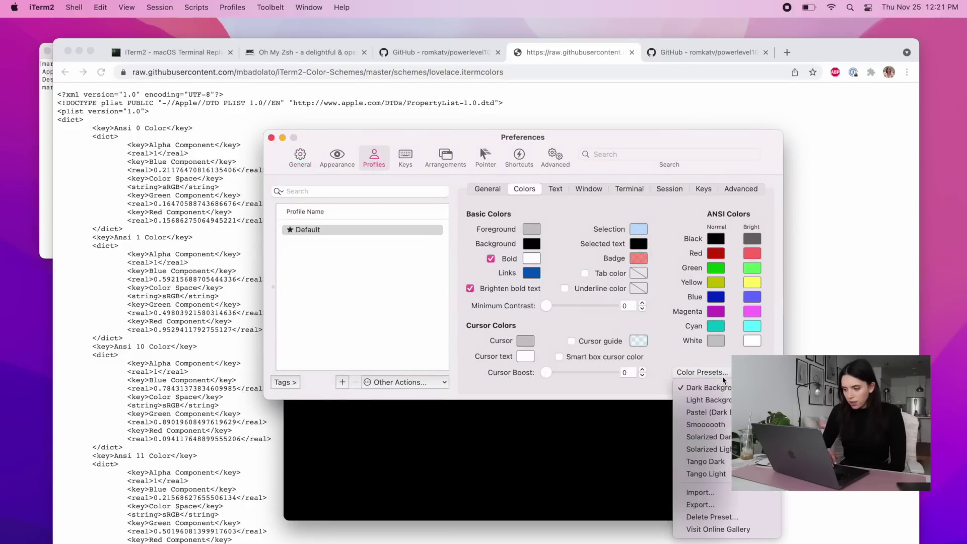
{"action": "left_click", "coordinate": [716, 493]}
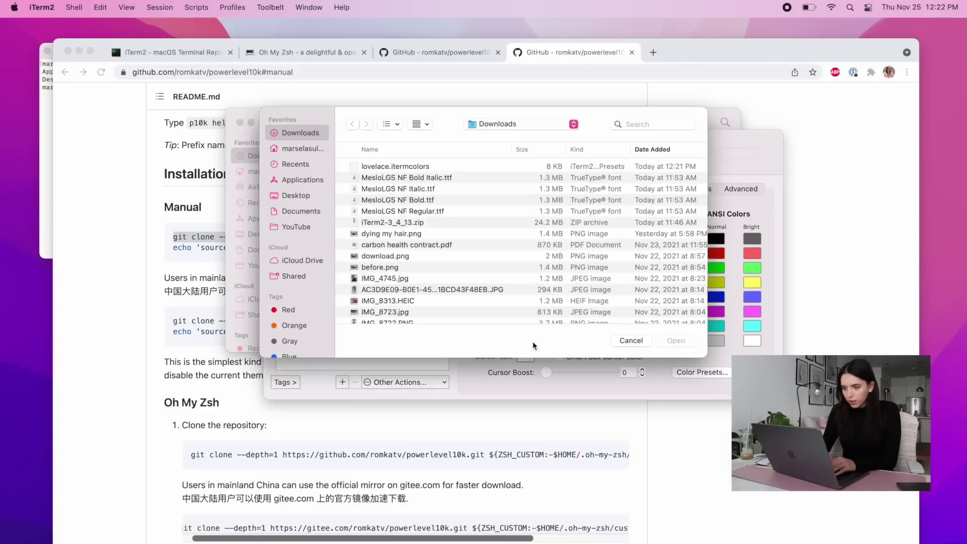
{"action": "double_click", "coordinate": [395, 167]}
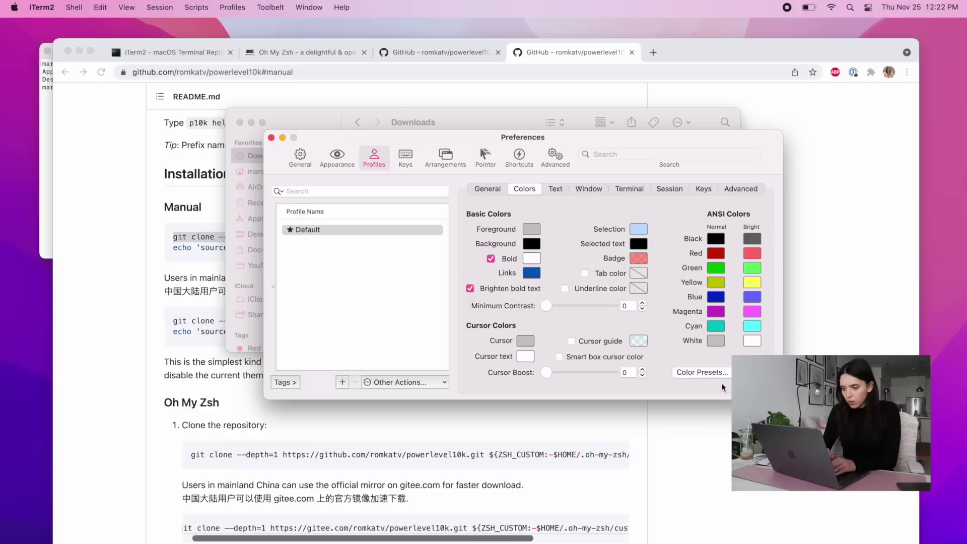
{"action": "left_click", "coordinate": [722, 375]}
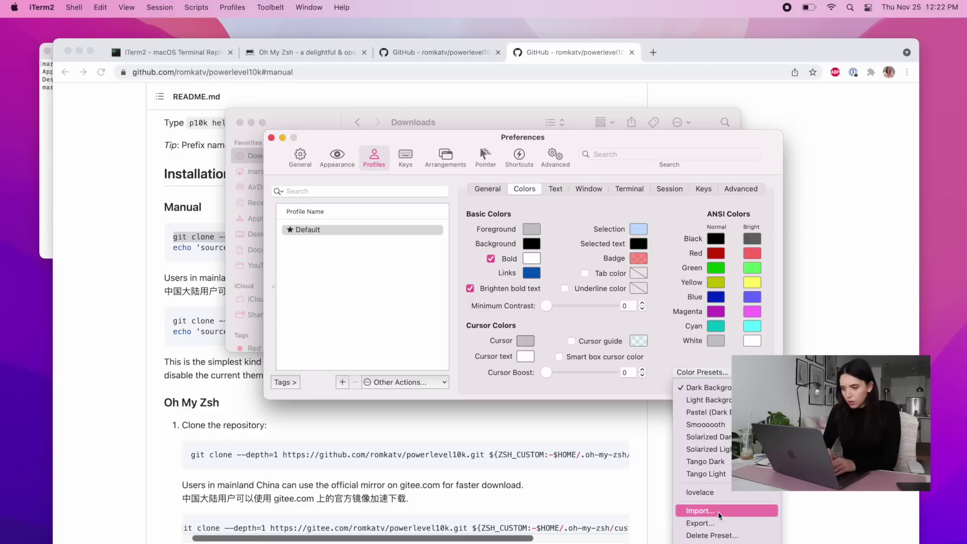
{"action": "left_click", "coordinate": [713, 492]}
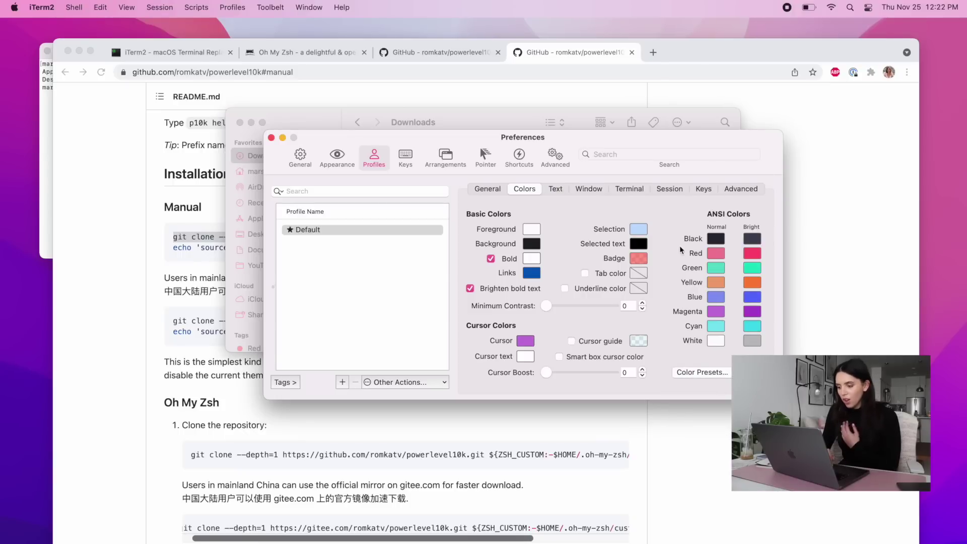
Step: Move the terminal window to the lower left and bring Preferences back to the front
{"action": "key", "text": "ctrl+Up"}
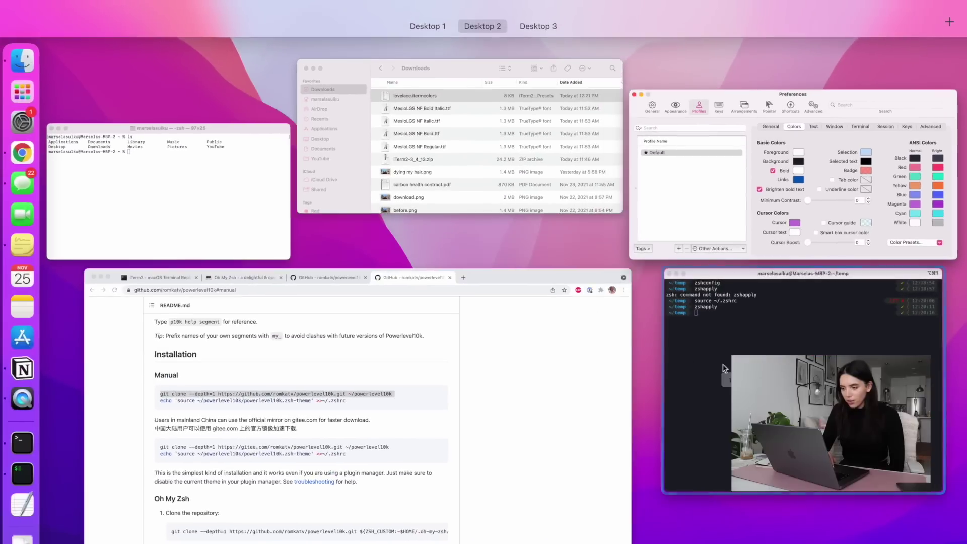
{"action": "left_click", "coordinate": [746, 362]}
{"action": "left_click_drag", "start_coordinate": [479, 176], "coordinate": [236, 249]}
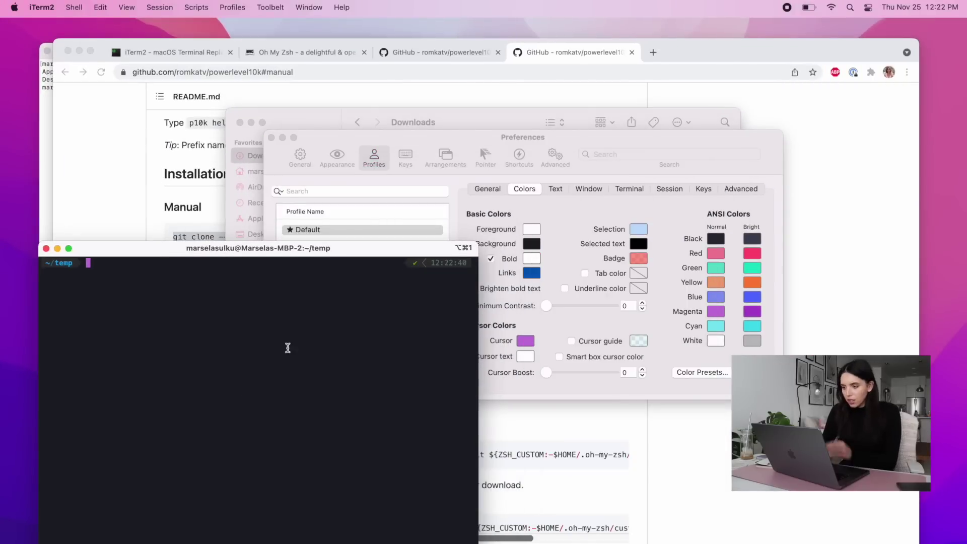
{"action": "left_click", "coordinate": [669, 198]}
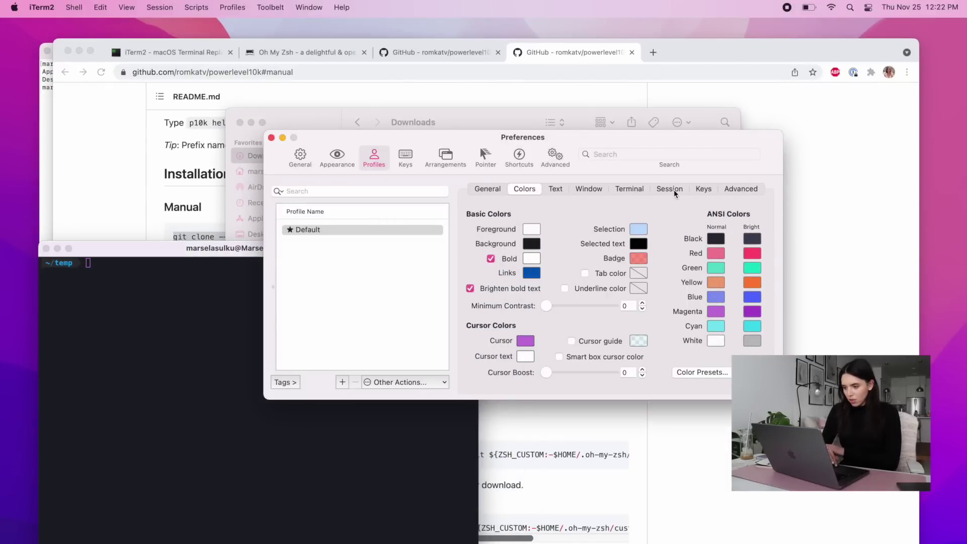
Step: Enable the profile's status bar and add Network Throughput to its active components
{"action": "left_click", "coordinate": [670, 188]}
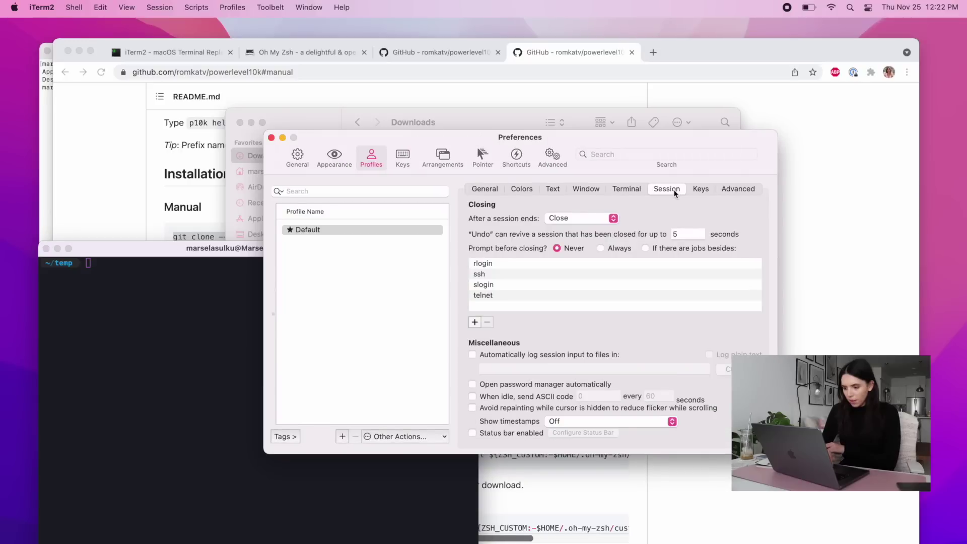
{"action": "left_click", "coordinate": [473, 432]}
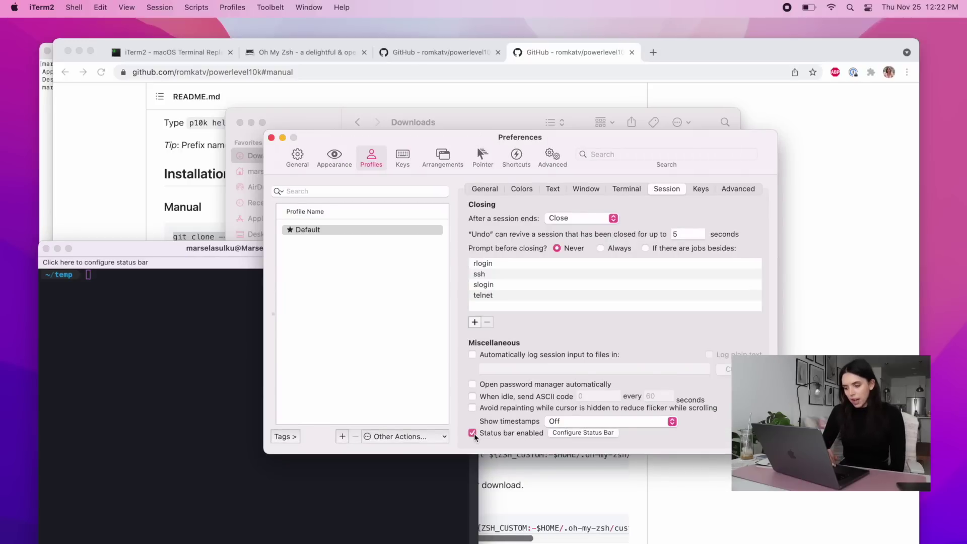
{"action": "left_click", "coordinate": [577, 433]}
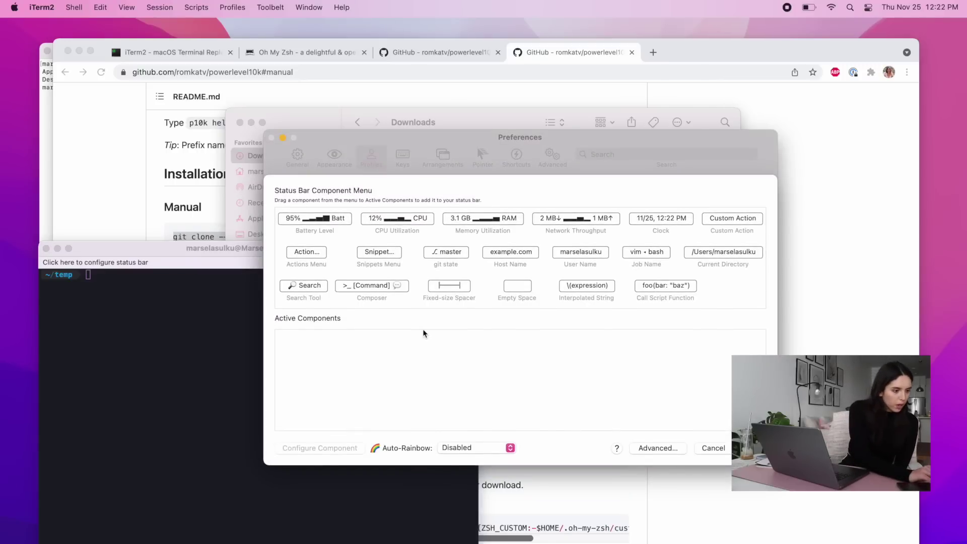
{"action": "left_click_drag", "start_coordinate": [572, 230], "coordinate": [359, 370]}
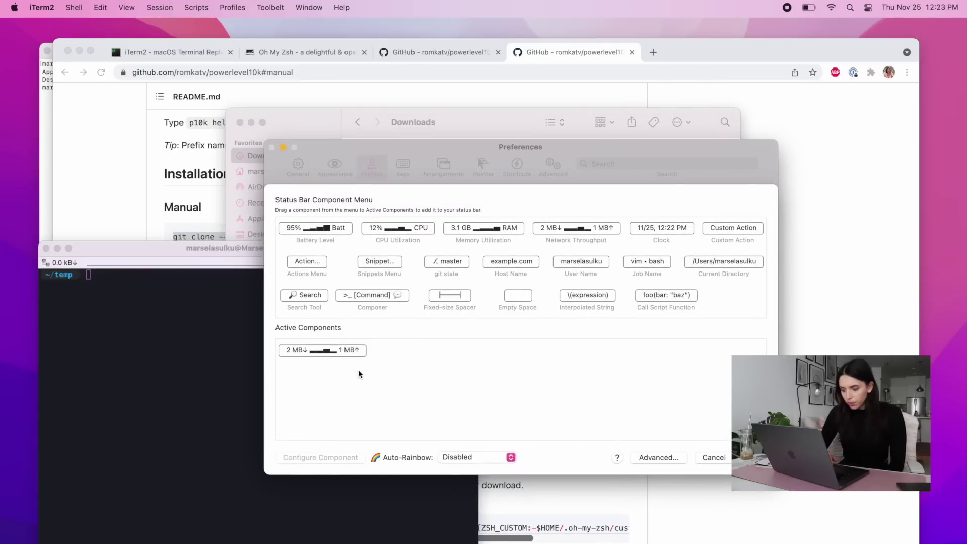
{"action": "left_click", "coordinate": [456, 459]}
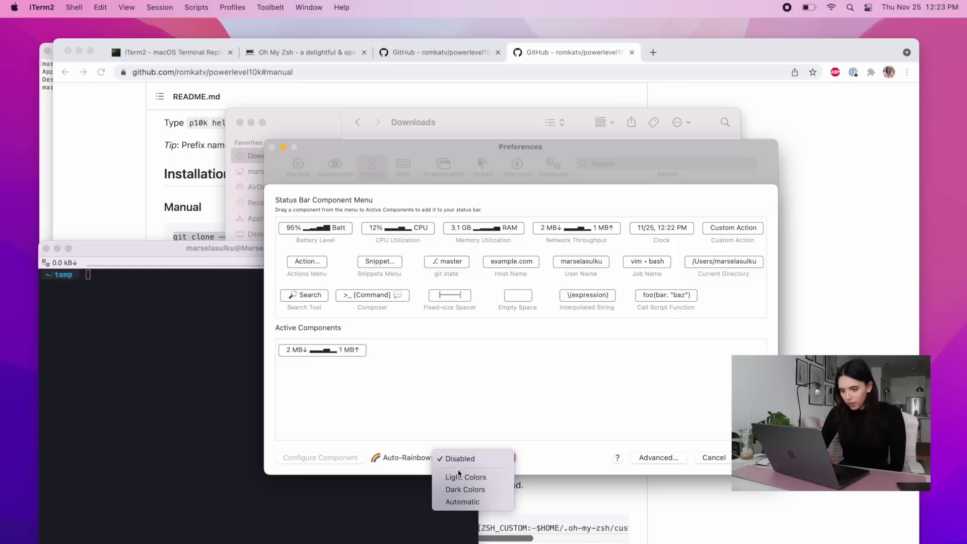
{"action": "left_click", "coordinate": [460, 477]}
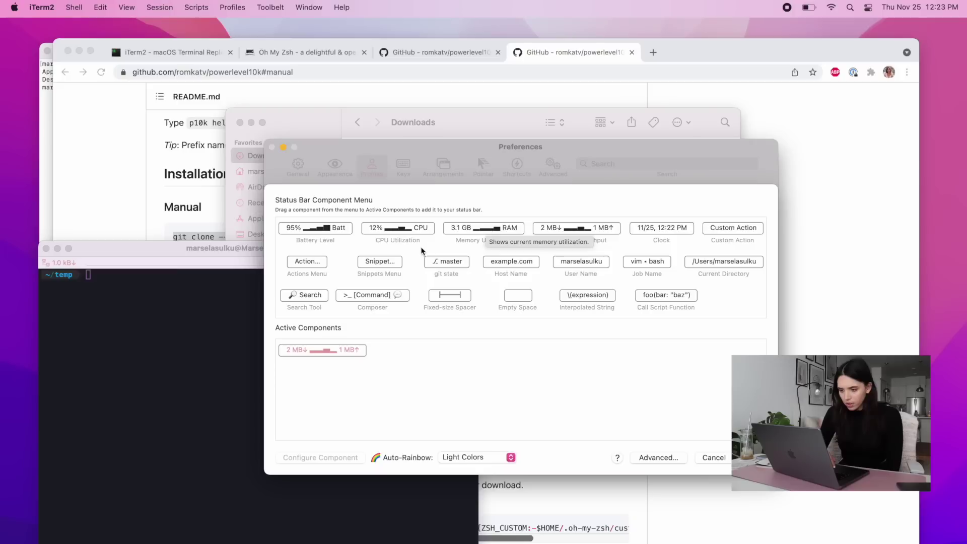
Step: Add CPU Utilization, Memory Utilization and Clock components and set Auto-Rainbow to Light Colors
{"action": "left_click_drag", "start_coordinate": [406, 227], "coordinate": [463, 350]}
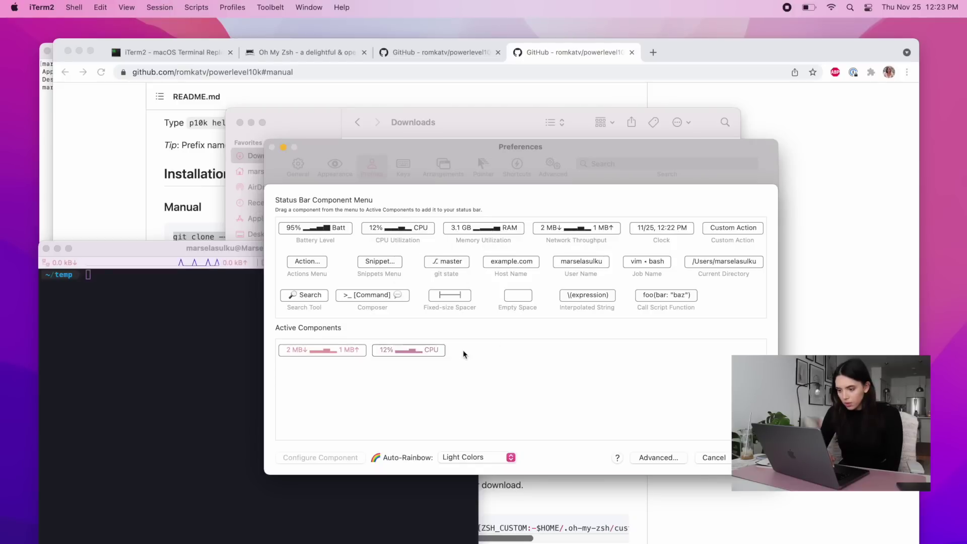
{"action": "left_click_drag", "start_coordinate": [495, 237], "coordinate": [491, 355]}
{"action": "left_click_drag", "start_coordinate": [661, 228], "coordinate": [700, 365]}
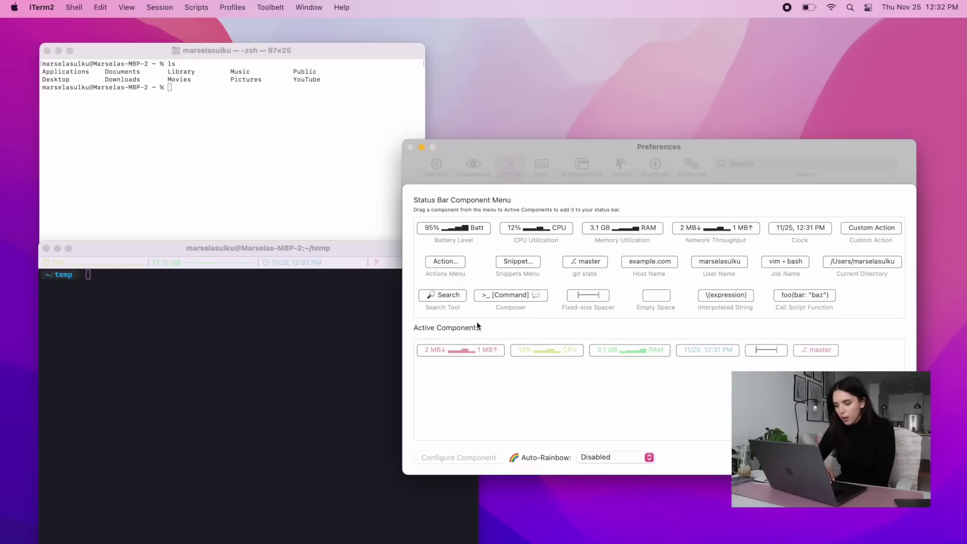
{"action": "left_click", "coordinate": [607, 458]}
{"action": "left_click", "coordinate": [606, 466]}
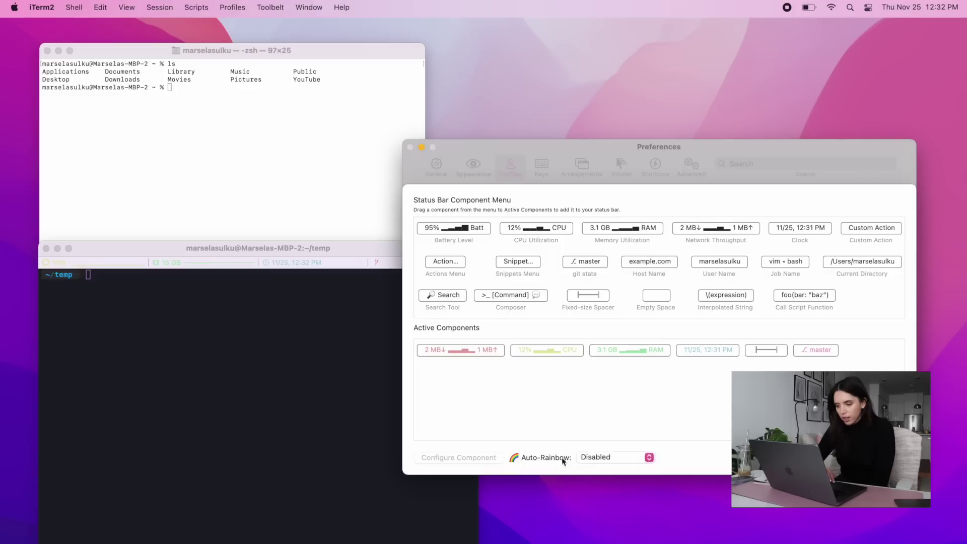
{"action": "left_click", "coordinate": [604, 458]}
{"action": "left_click", "coordinate": [595, 479]}
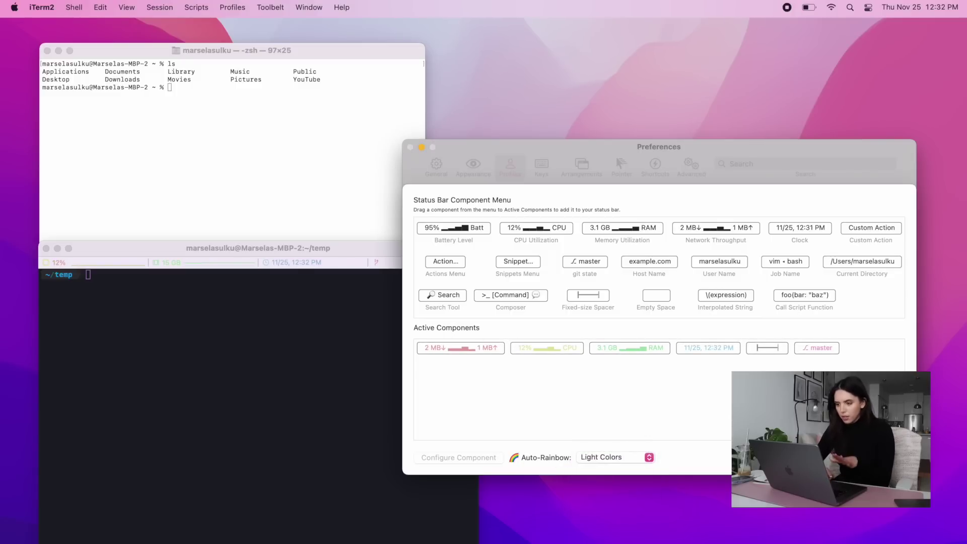
{"action": "key", "text": "Return"}
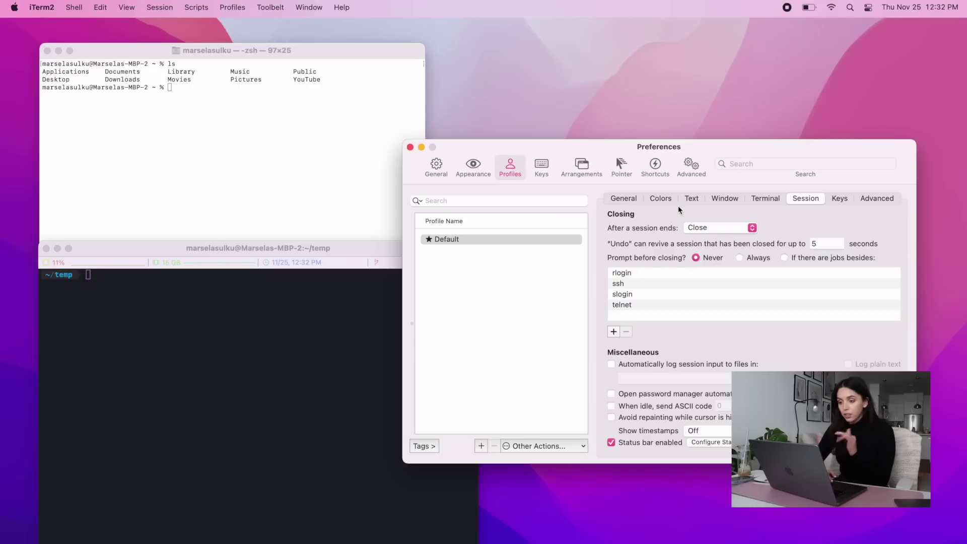
Step: Put the status bar at the bottom and set the window theme to Minimal
{"action": "left_click", "coordinate": [472, 169]}
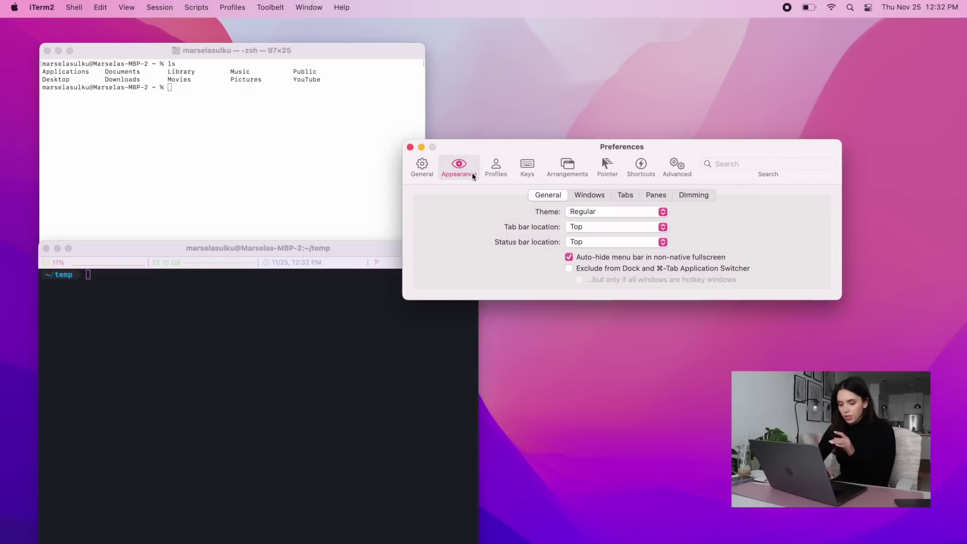
{"action": "left_click", "coordinate": [636, 246]}
{"action": "left_click", "coordinate": [629, 256]}
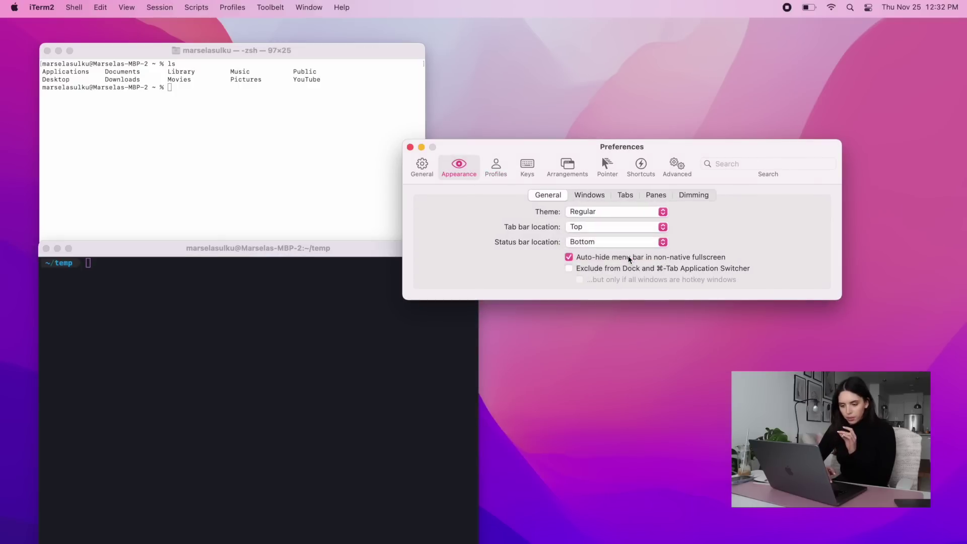
{"action": "left_click", "coordinate": [615, 212]}
{"action": "left_click", "coordinate": [601, 224]}
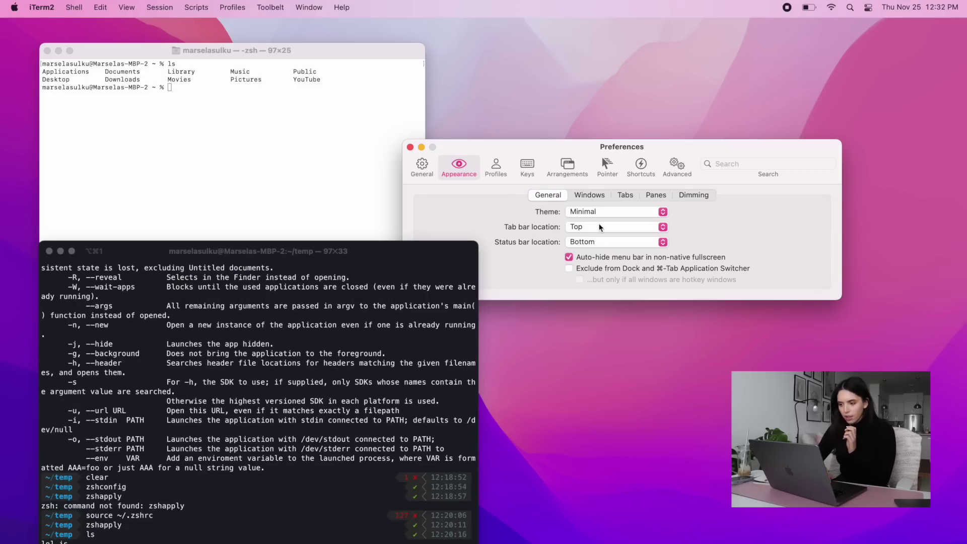
Step: Try the Dark, Dark (High Contrast) and Compact themes, then settle back on Minimal
{"action": "left_click", "coordinate": [587, 212]}
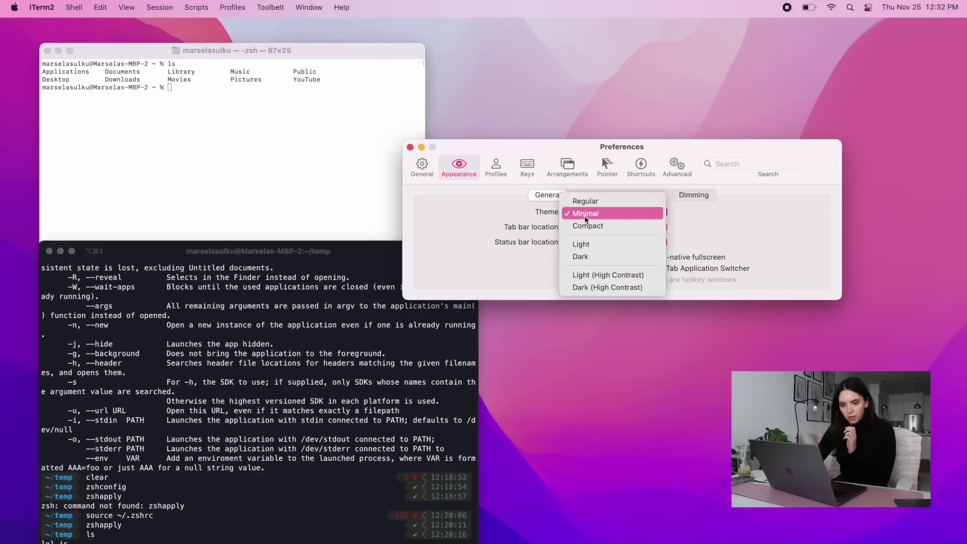
{"action": "left_click", "coordinate": [591, 257]}
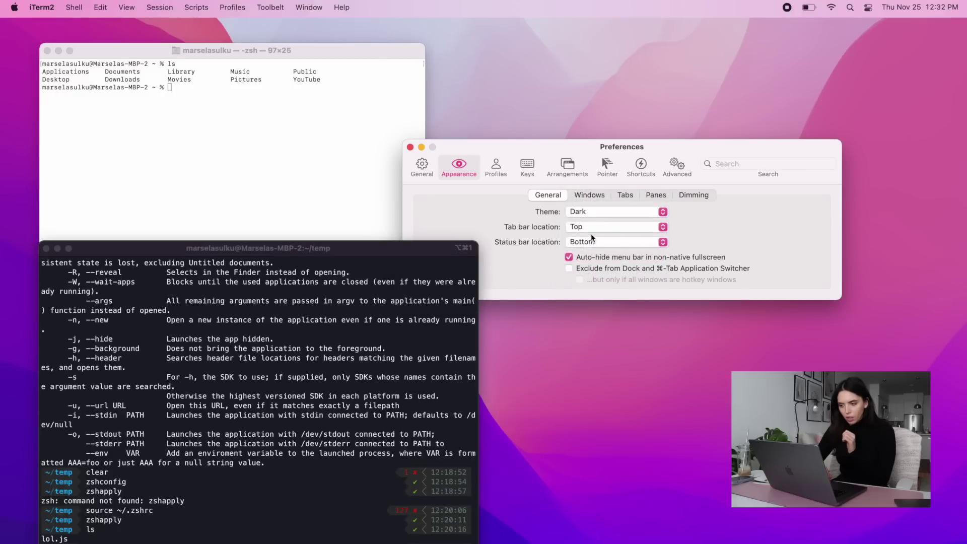
{"action": "left_click", "coordinate": [590, 212]}
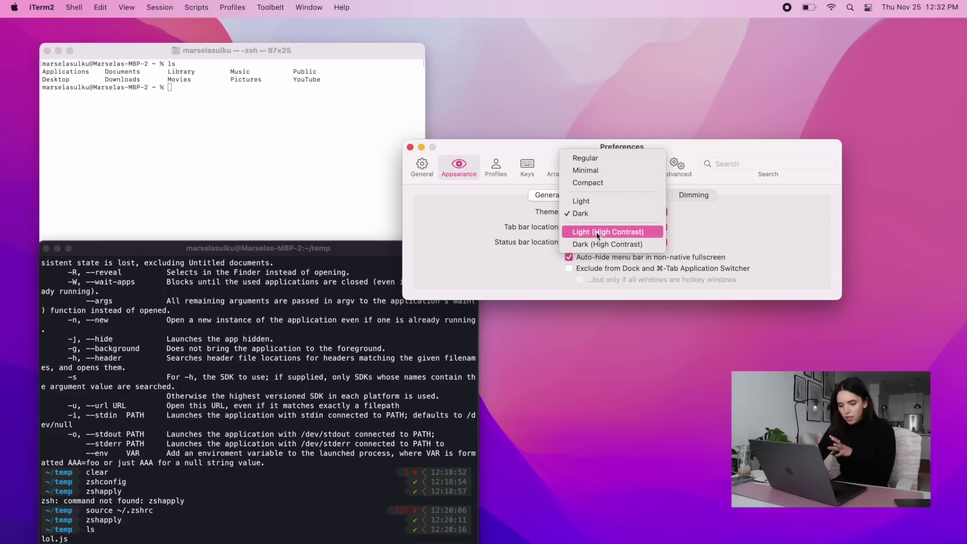
{"action": "left_click", "coordinate": [597, 244]}
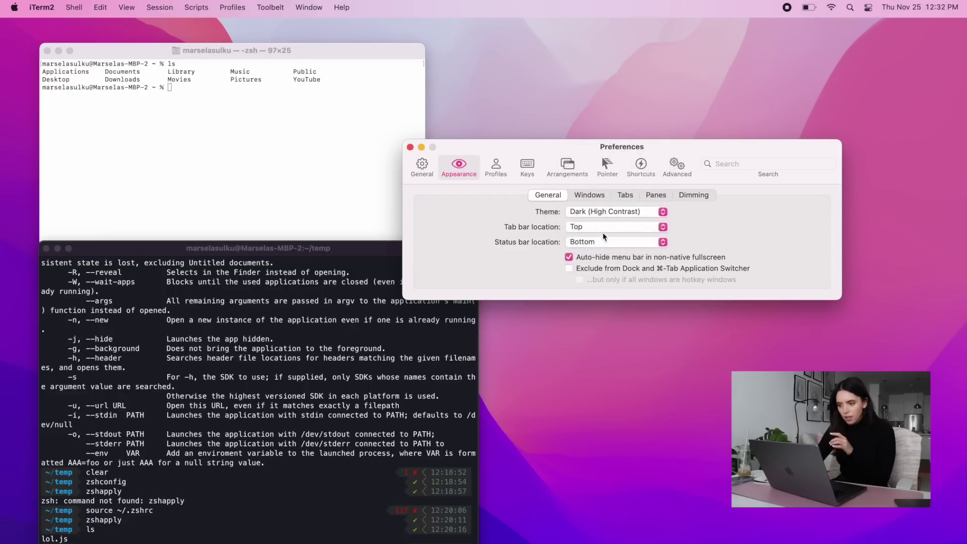
{"action": "left_click", "coordinate": [603, 211]}
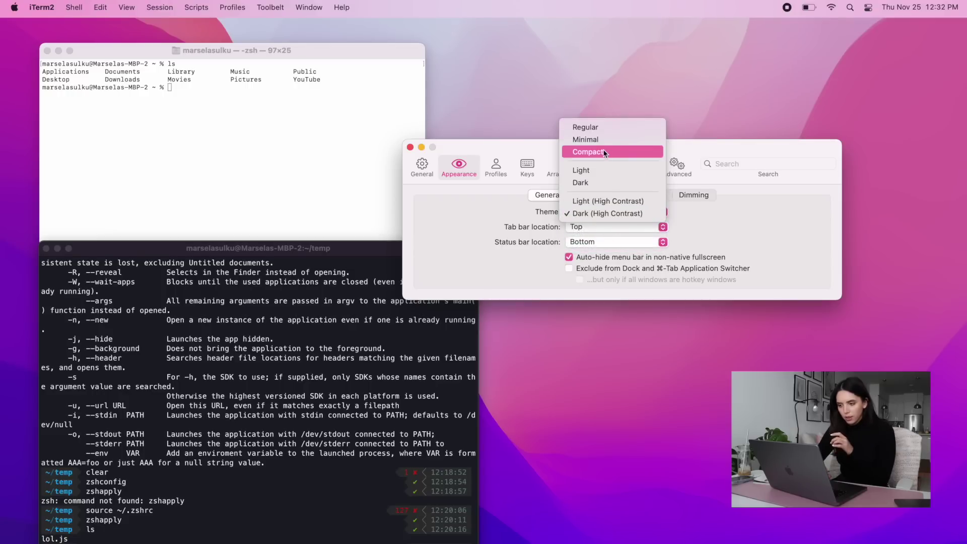
{"action": "left_click", "coordinate": [603, 150]}
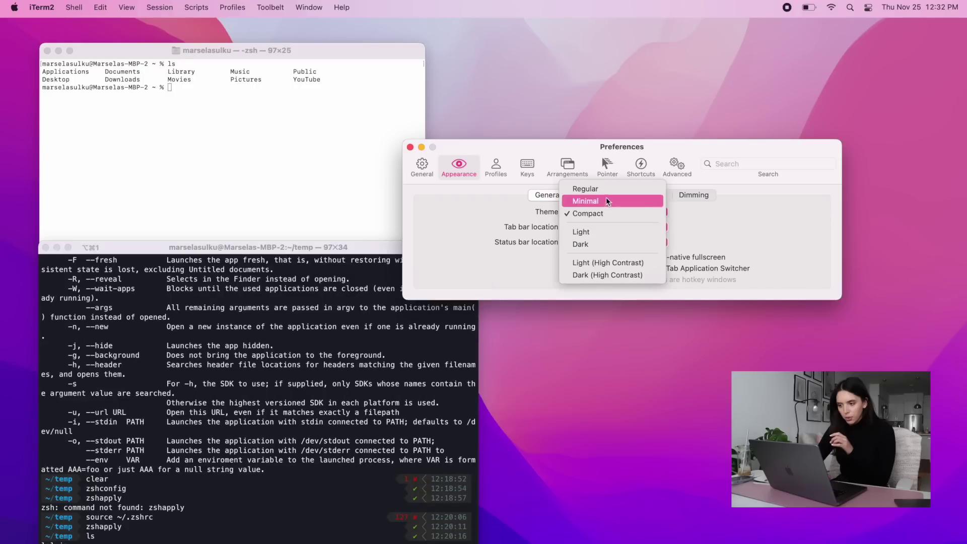
{"action": "left_click", "coordinate": [606, 213]}
{"action": "left_click", "coordinate": [606, 211]}
{"action": "left_click", "coordinate": [606, 201]}
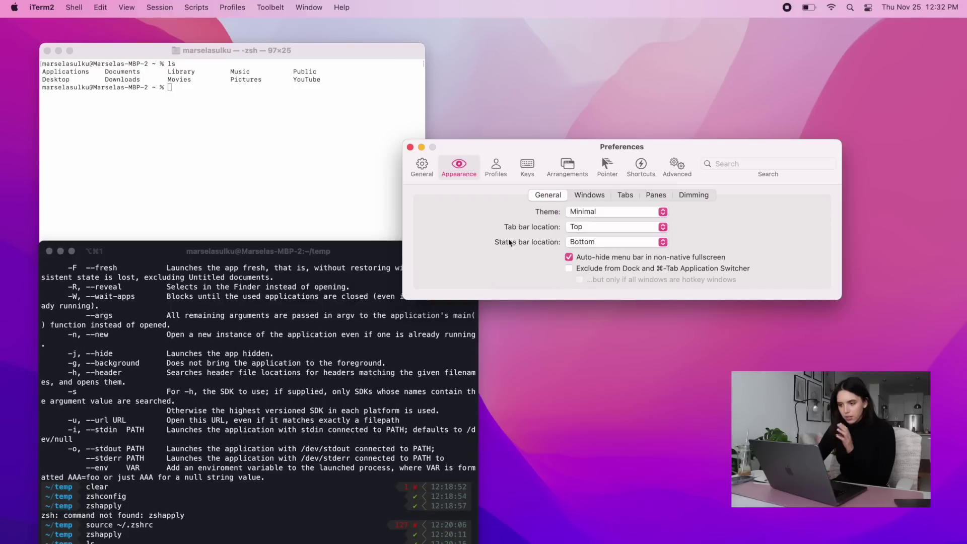
{"action": "left_click_drag", "start_coordinate": [413, 146], "coordinate": [488, 146]}
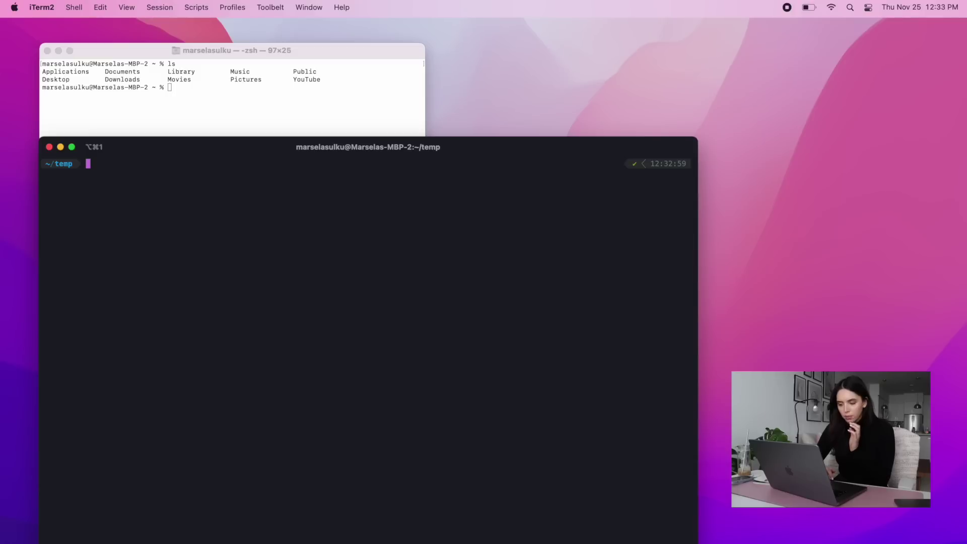
{"action": "left_click_drag", "start_coordinate": [368, 147], "coordinate": [400, 147]}
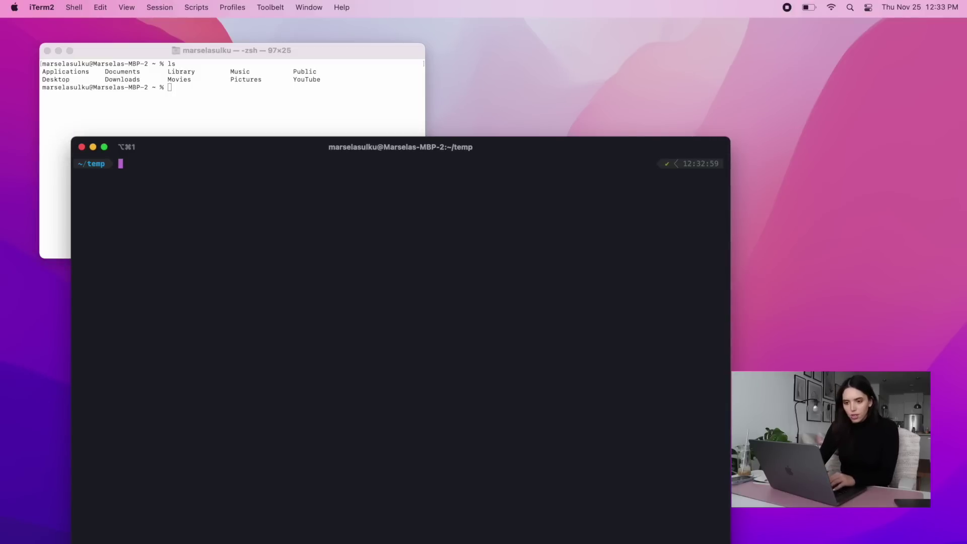
Step: Turn on Blinking cursor and choose the Underline cursor shape, then close Preferences
{"action": "key", "text": "super+comma"}
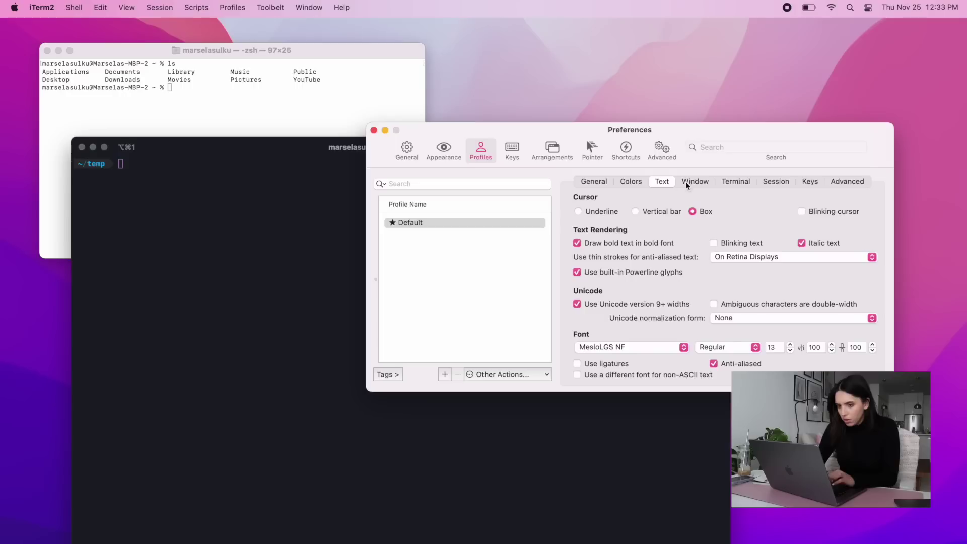
{"action": "left_click", "coordinate": [805, 211]}
{"action": "left_click_drag", "start_coordinate": [703, 135], "coordinate": [764, 145]}
{"action": "left_click", "coordinate": [166, 317]}
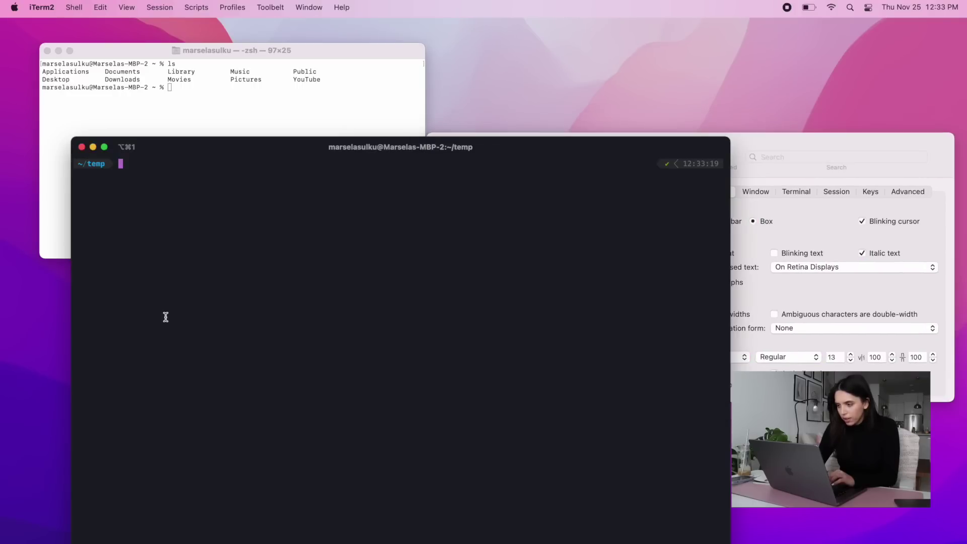
{"action": "left_click", "coordinate": [835, 149]}
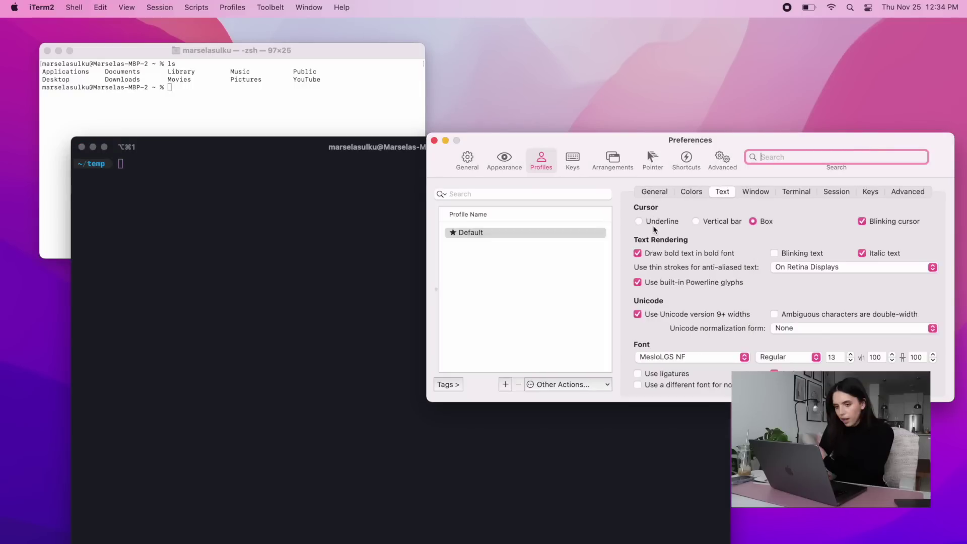
{"action": "left_click", "coordinate": [192, 242]}
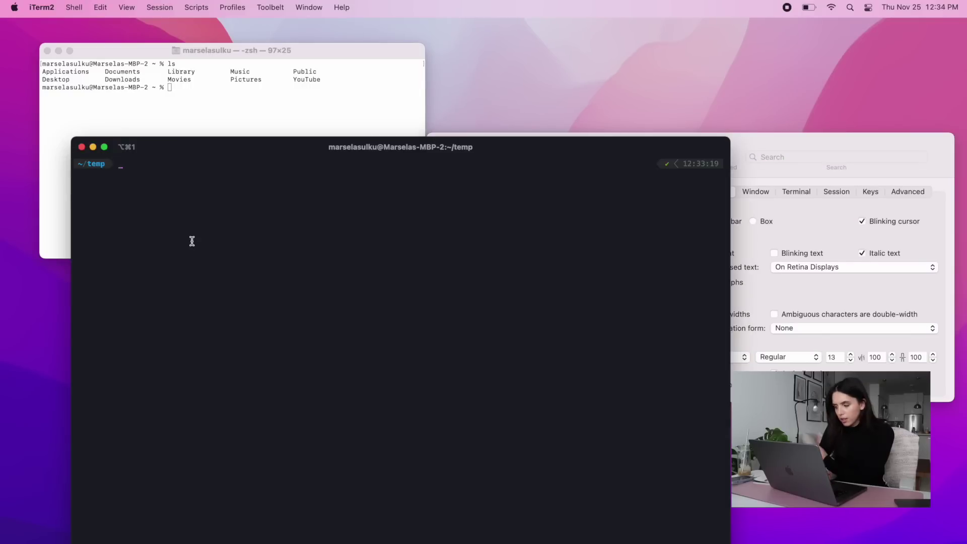
{"action": "left_click", "coordinate": [866, 197]}
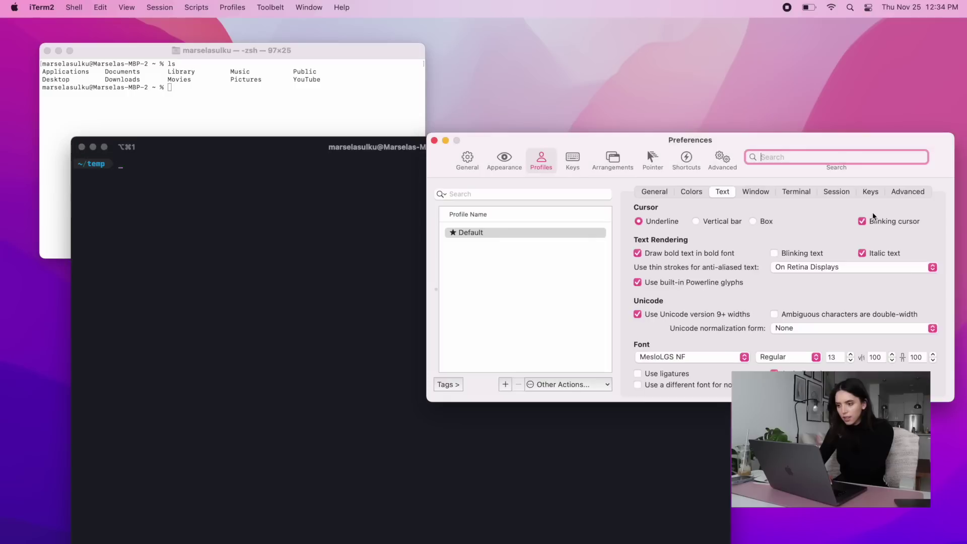
{"action": "left_click", "coordinate": [435, 141]}
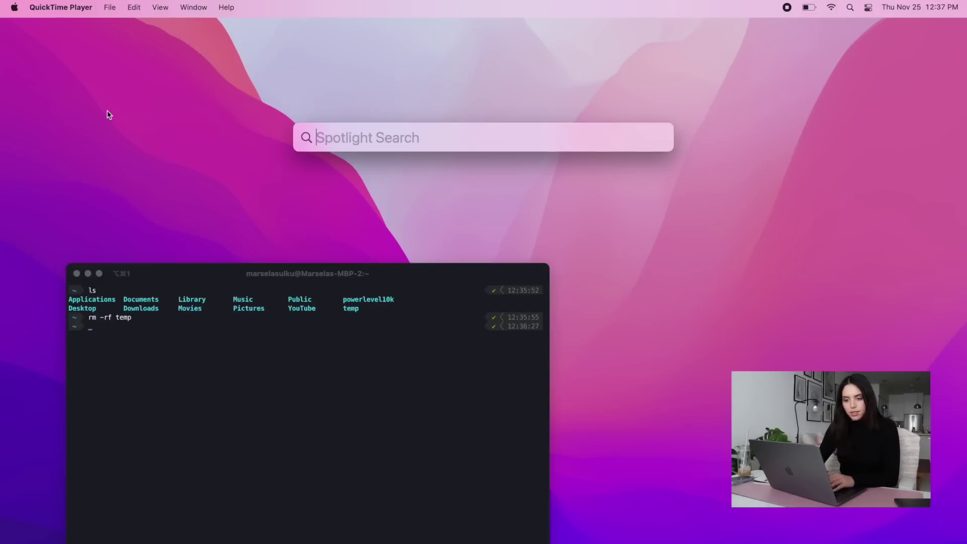
Step: Launch Chrome, search for vscode, and download VS Code for Mac from code.visualstudio.com
{"action": "type", "text": "chrom"}
{"action": "key", "text": "Return"}
{"action": "type", "text": "vscode"}
{"action": "key", "text": "Return"}
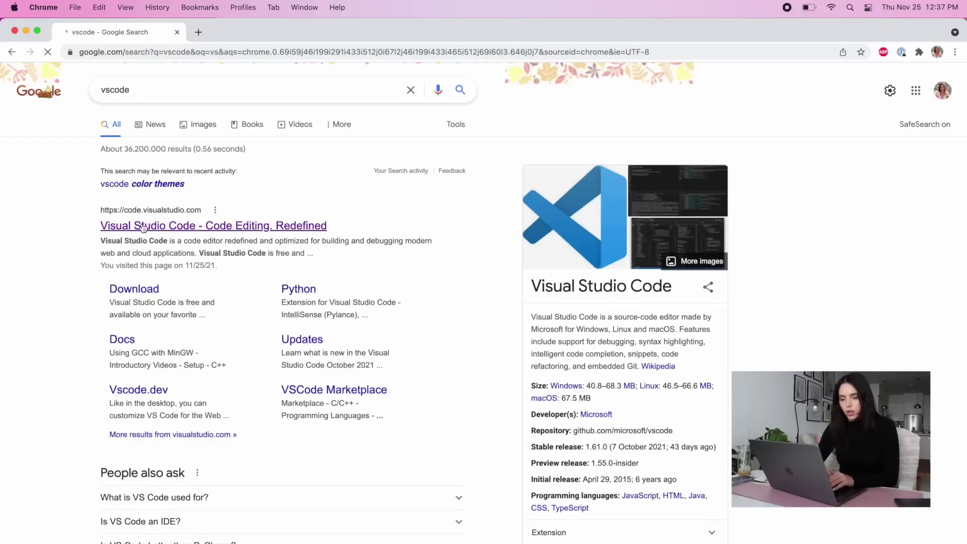
{"action": "left_click", "coordinate": [143, 222]}
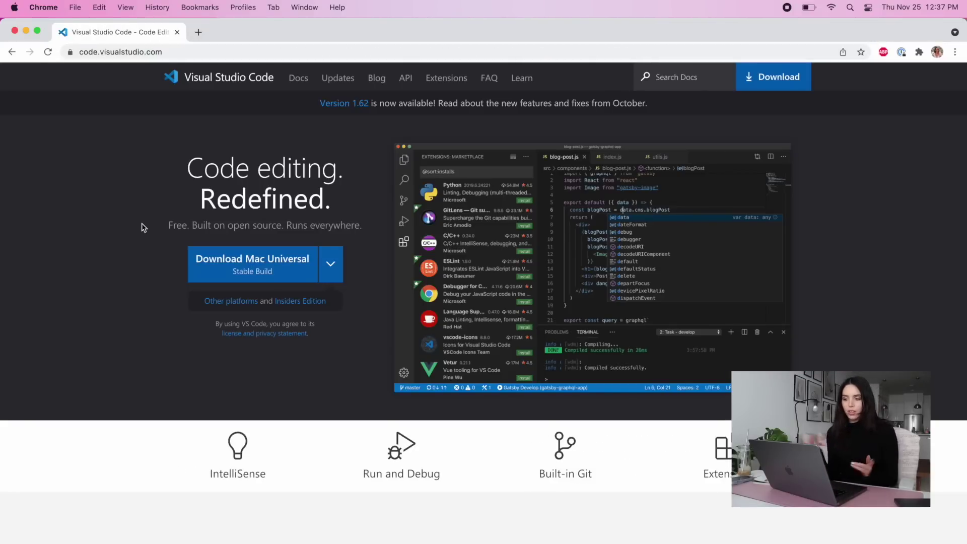
{"action": "left_click", "coordinate": [266, 267]}
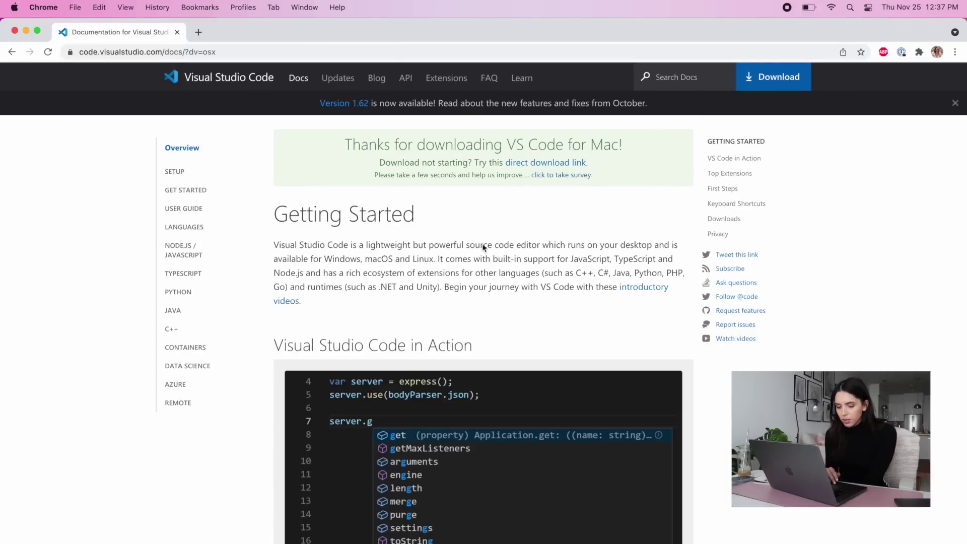
{"action": "scroll", "coordinate": [483, 247], "scroll_direction": "down", "scroll_amount": 10}
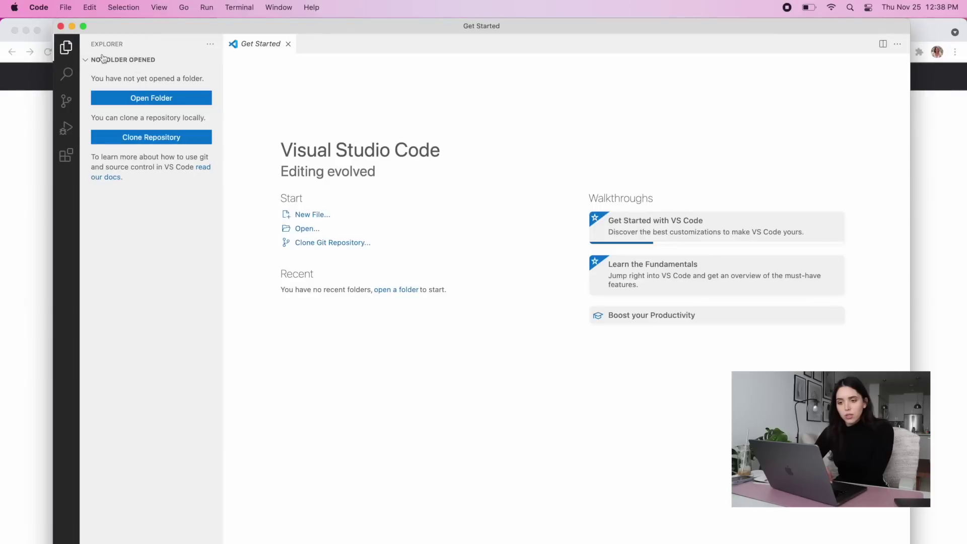
Step: Open the Color Theme picker from the Code menu and try filtering the installed themes
{"action": "left_click", "coordinate": [101, 5]}
{"action": "left_click", "coordinate": [181, 121]}
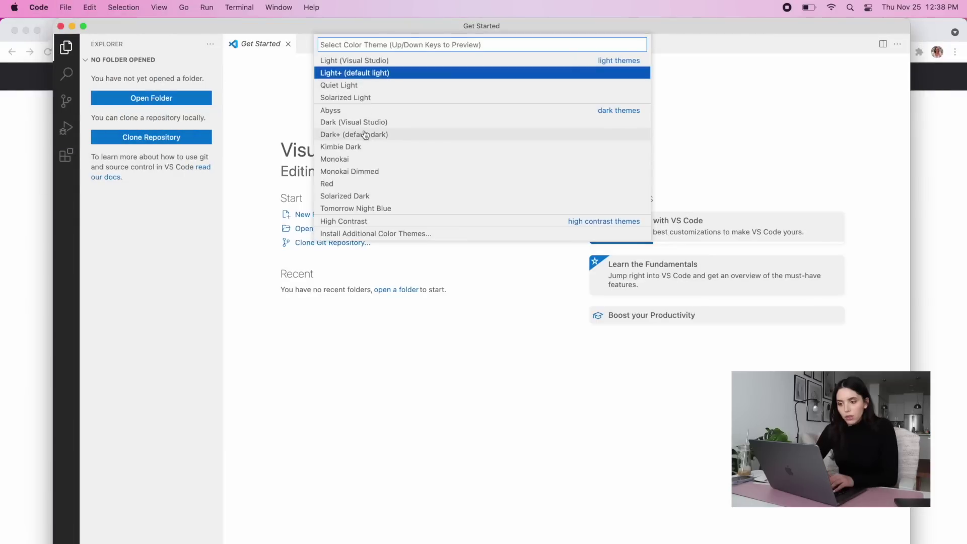
{"action": "type", "text": "a"}
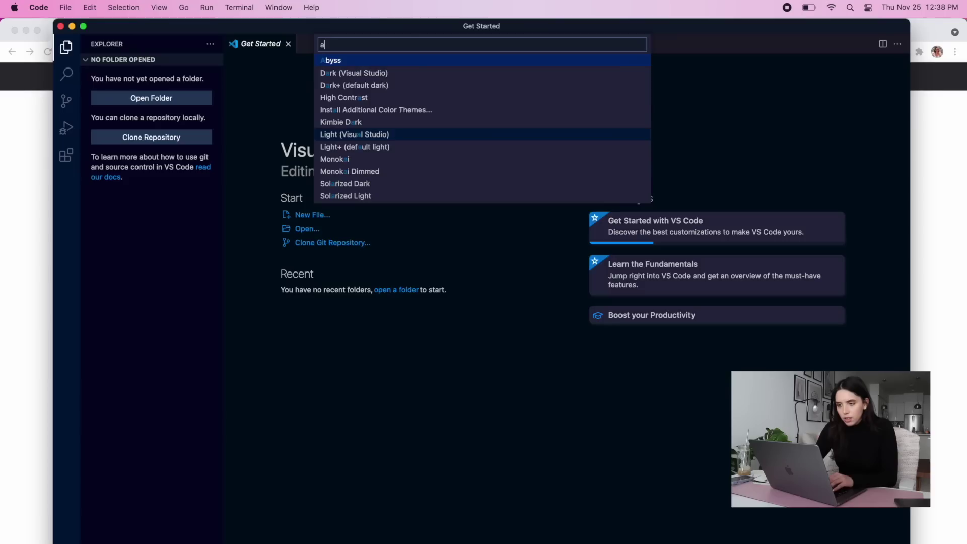
{"action": "key", "text": "BackSpace"}
{"action": "type", "text": "ad"}
{"action": "key", "text": "BackSpace"}
{"action": "key", "text": "BackSpace"}
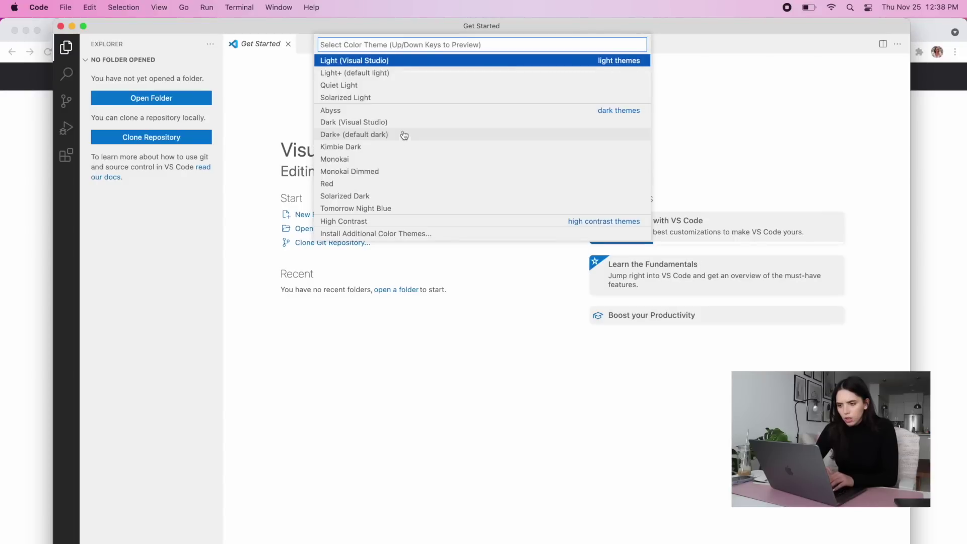
Step: Install the Ayu theme extension and apply the Ayu Light colour theme
{"action": "left_click", "coordinate": [392, 234]}
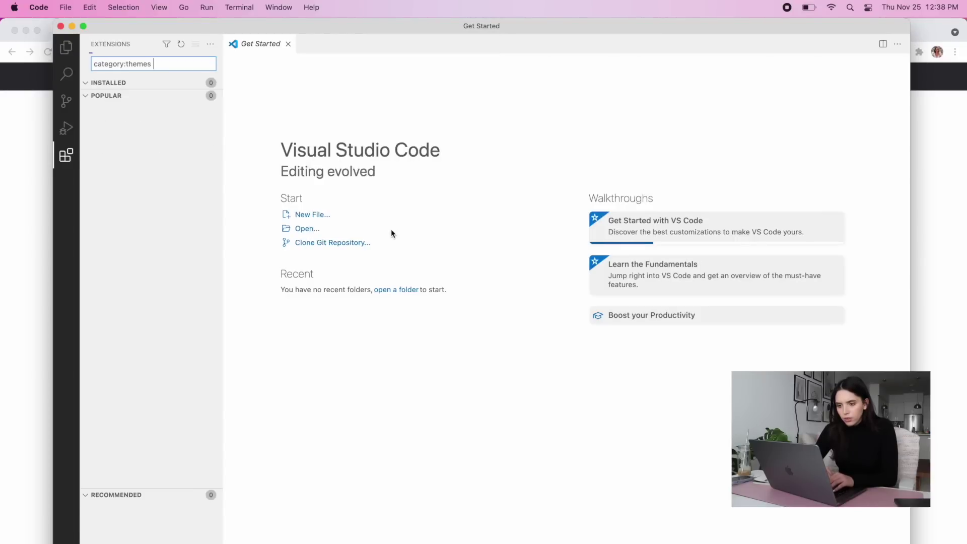
{"action": "type", "text": "ayu"}
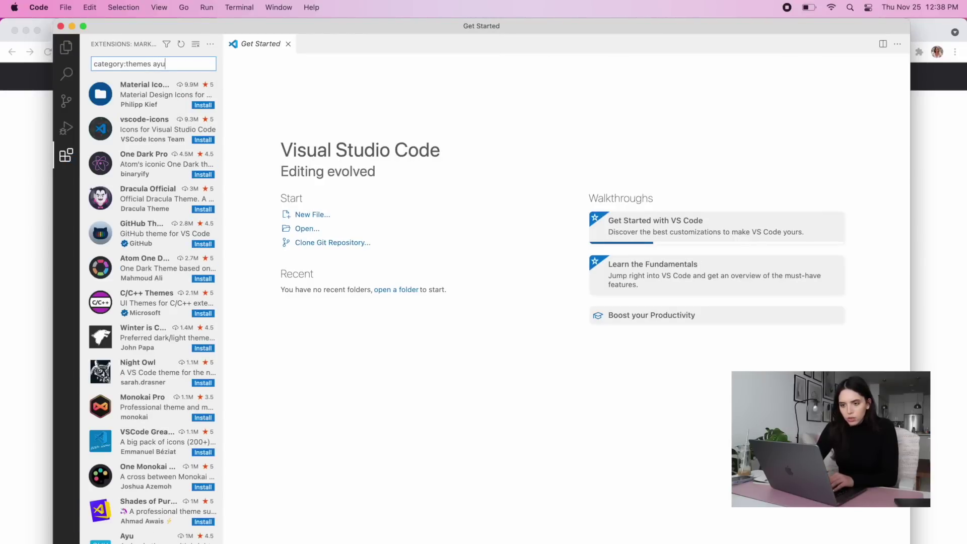
{"action": "left_click", "coordinate": [127, 88]}
{"action": "left_click", "coordinate": [311, 123]}
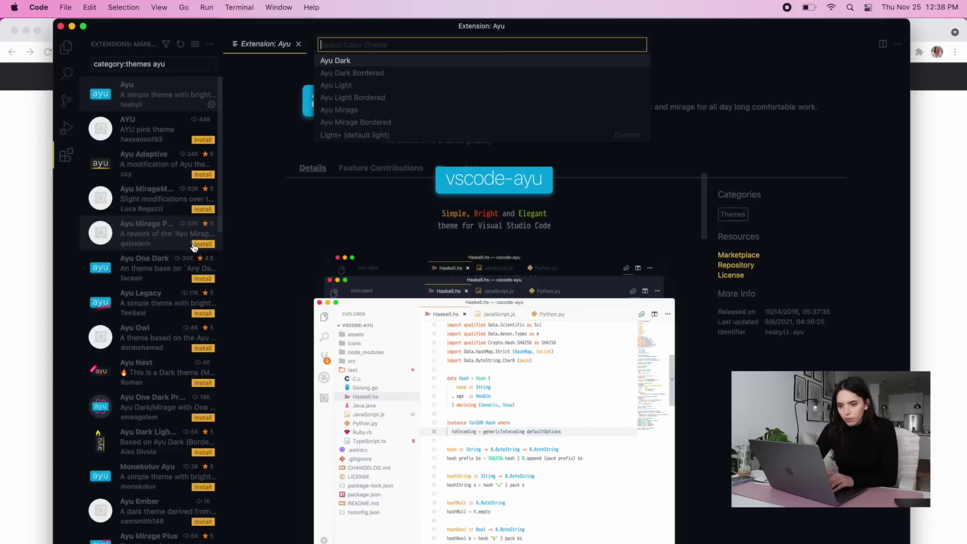
{"action": "left_click", "coordinate": [379, 91]}
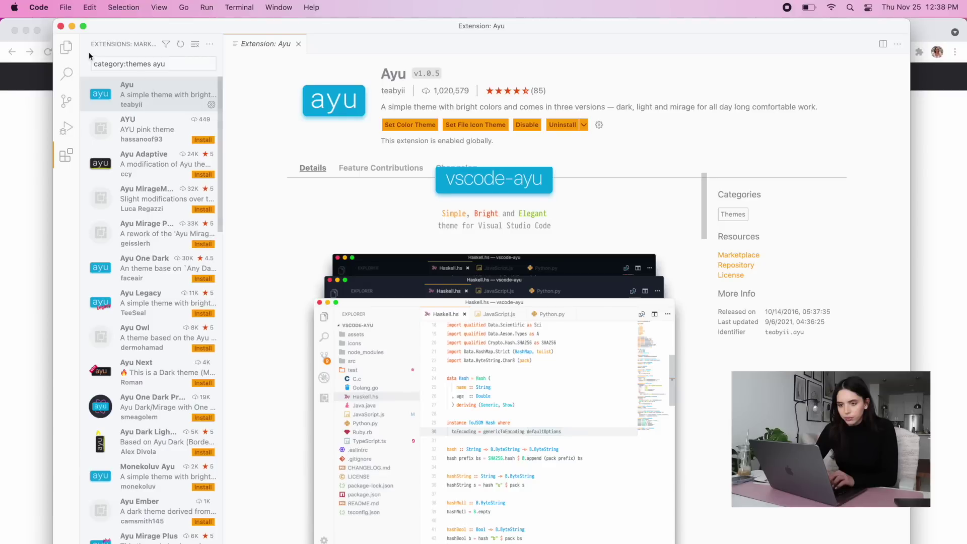
{"action": "key", "text": "super+shift+e"}
{"action": "key", "text": "super+space"}
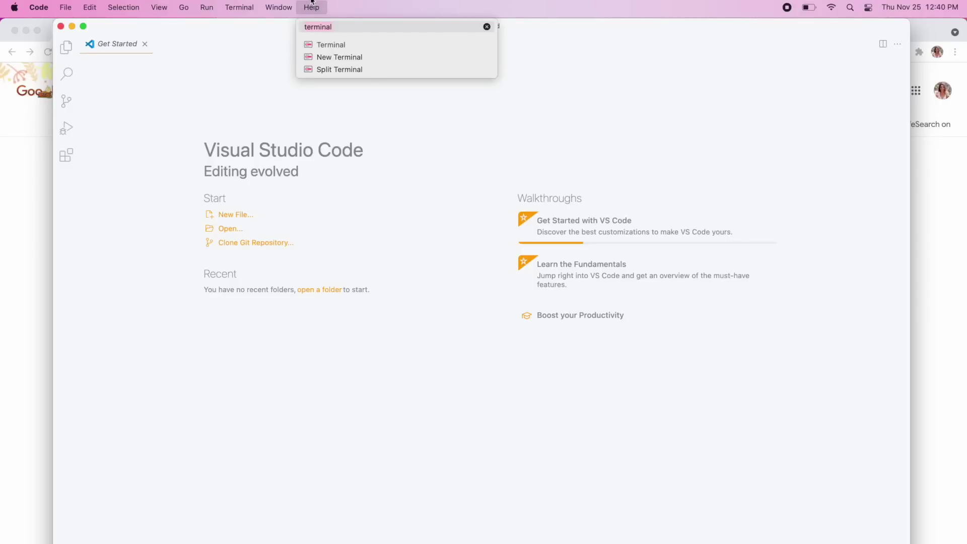
Step: Run 'Shell Command: Install 'code' command in PATH', authorising with the administrator password
{"action": "type", "text": "command"}
{"action": "left_click", "coordinate": [334, 44]}
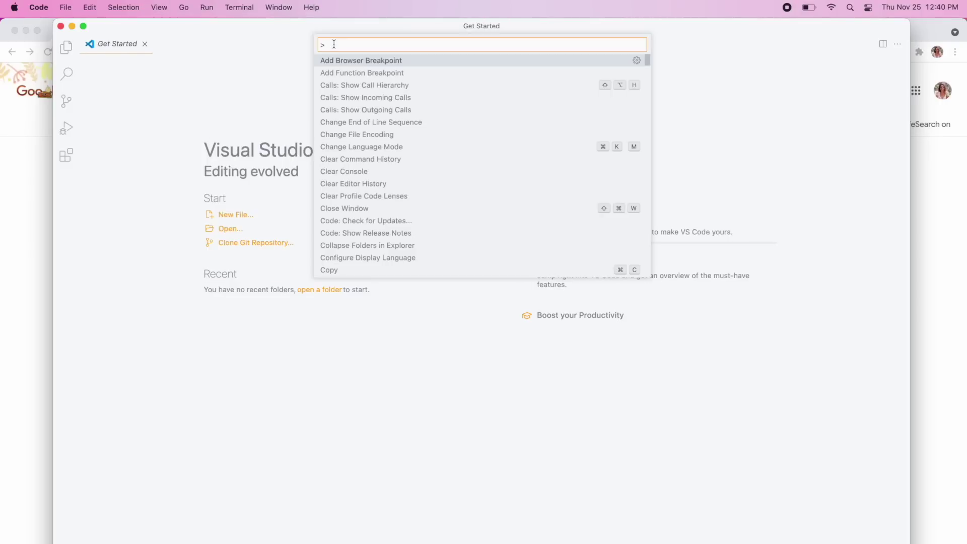
{"action": "type", "text": "install"}
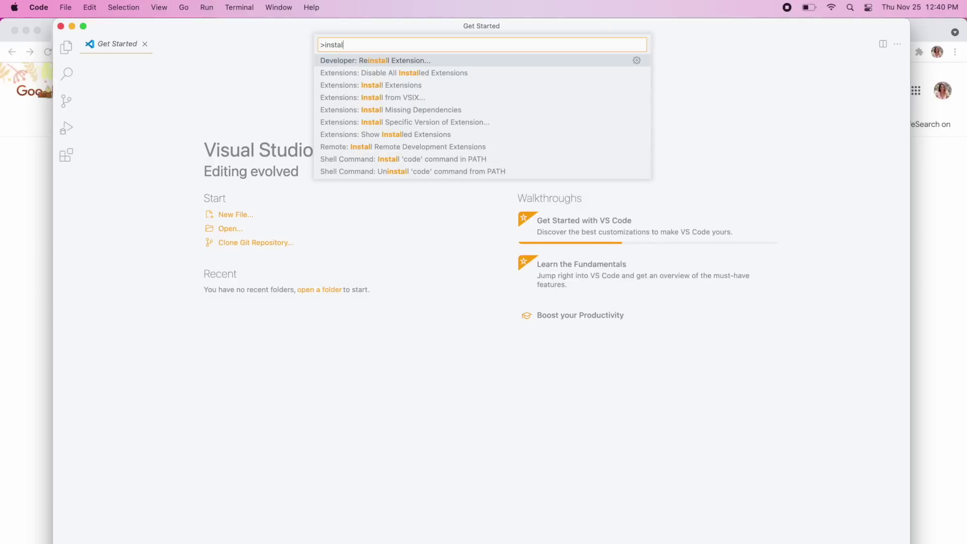
{"action": "left_click", "coordinate": [453, 162]}
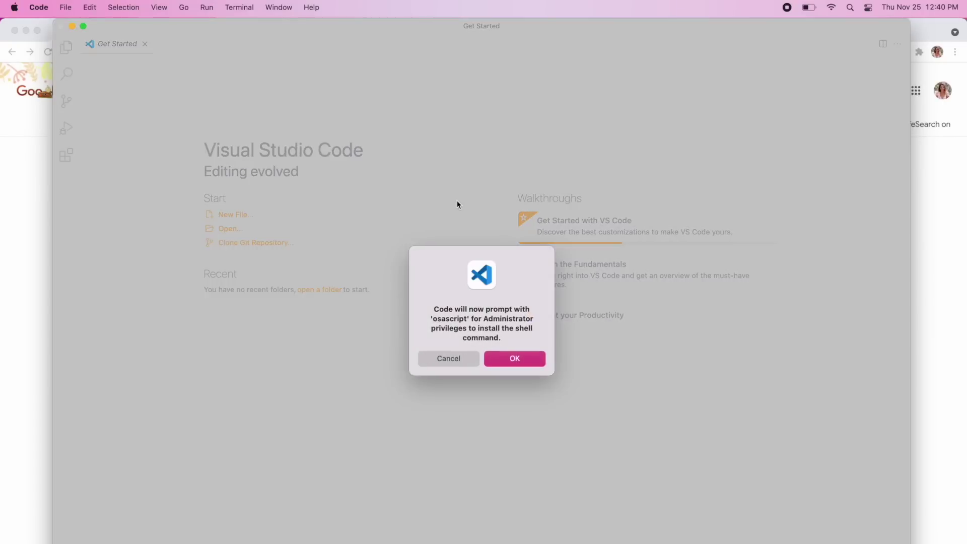
{"action": "key", "text": "Return"}
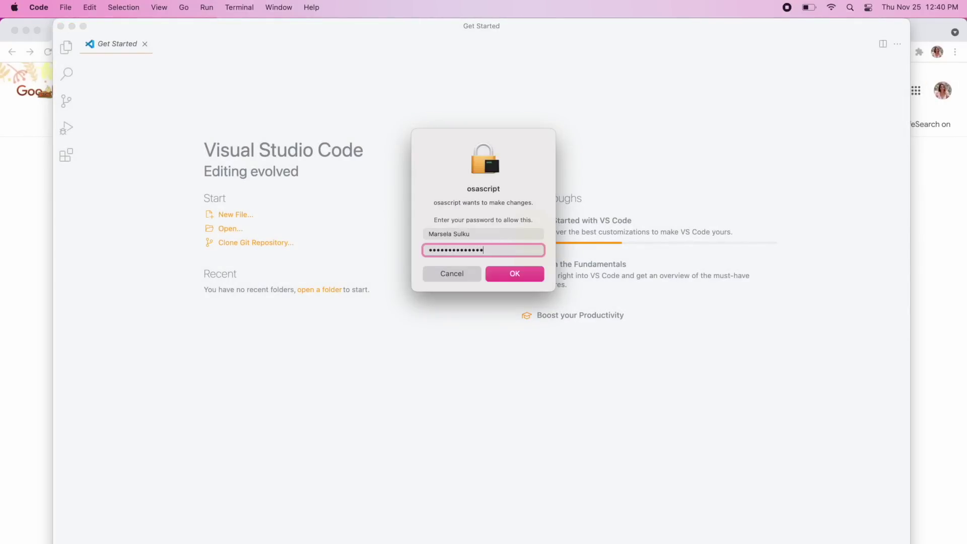
{"action": "key", "text": "Return"}
{"action": "key", "text": "Return"}
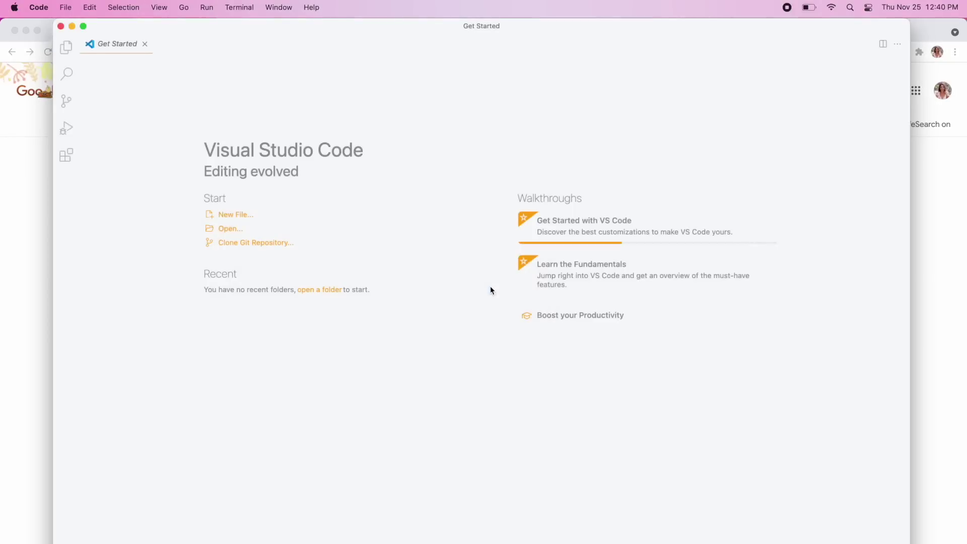
{"action": "key", "text": "super+q"}
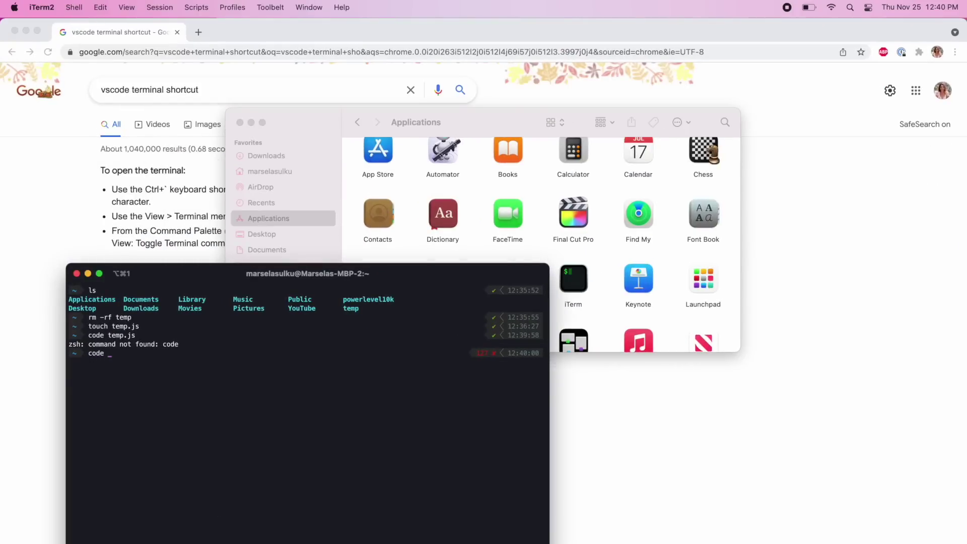
Step: Open temp.js in VS Code and write console.log('hello world! :) ') on line 1
{"action": "key", "text": "Return"}
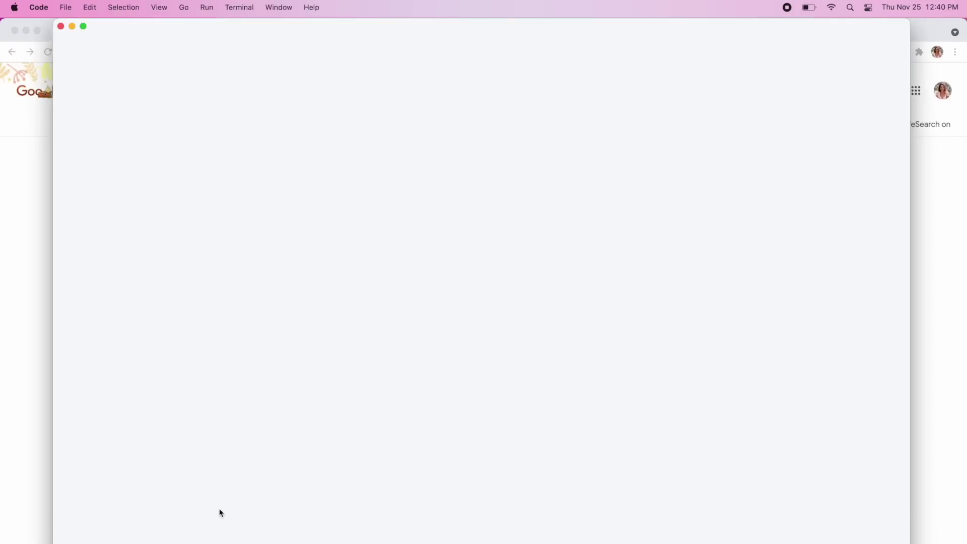
{"action": "type", "text": "conso"}
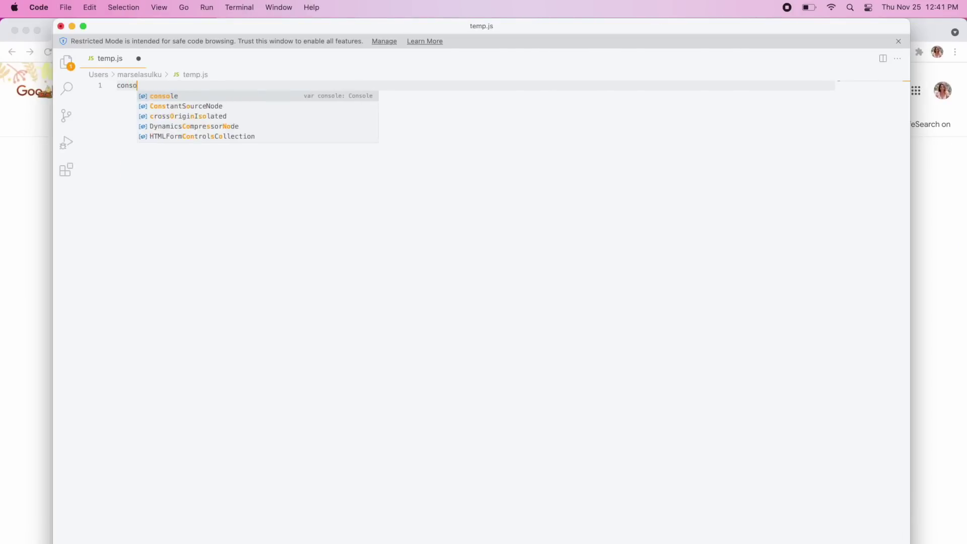
{"action": "type", "text": "le.log('hello world! :)"}
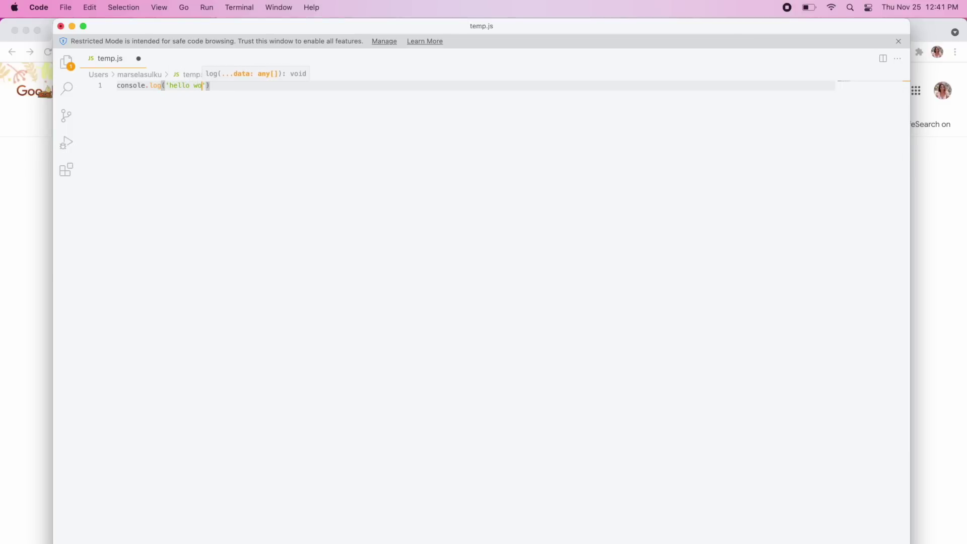
{"action": "key", "text": "Escape"}
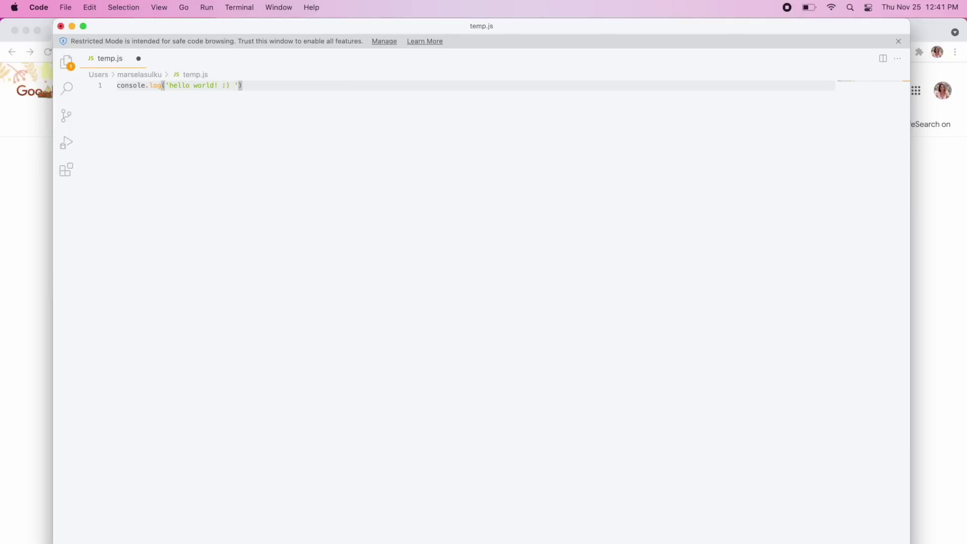
{"action": "left_click", "coordinate": [66, 62]}
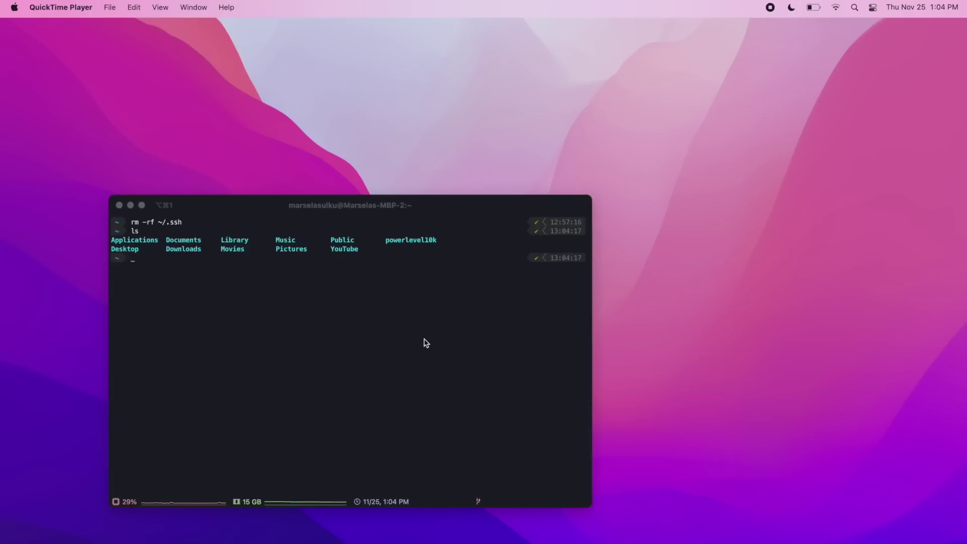
Step: Search 'github create personal access token' and open the GitHub Docs article
{"action": "key", "text": "super+Tab"}
{"action": "key", "text": "super+Tab"}
{"action": "type", "text": "github"}
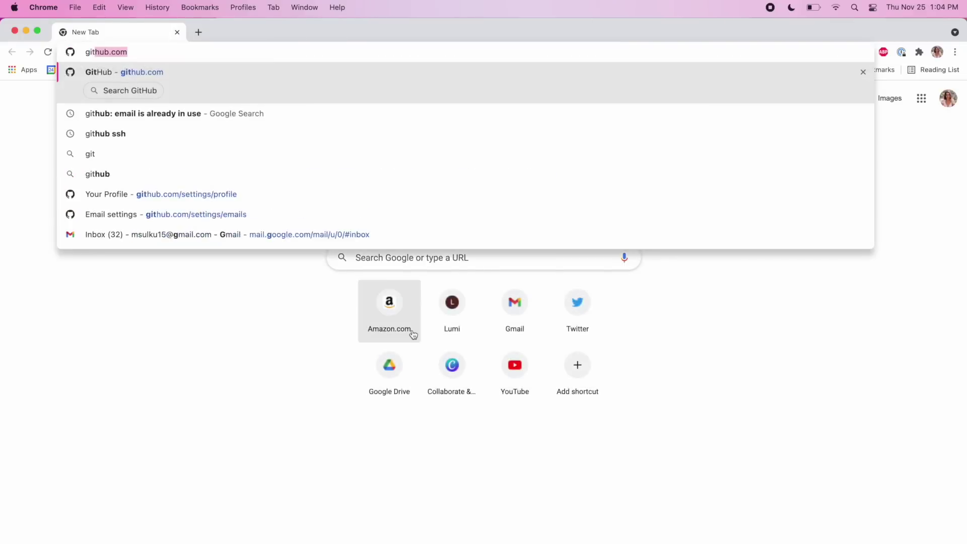
{"action": "type", "text": " cr"}
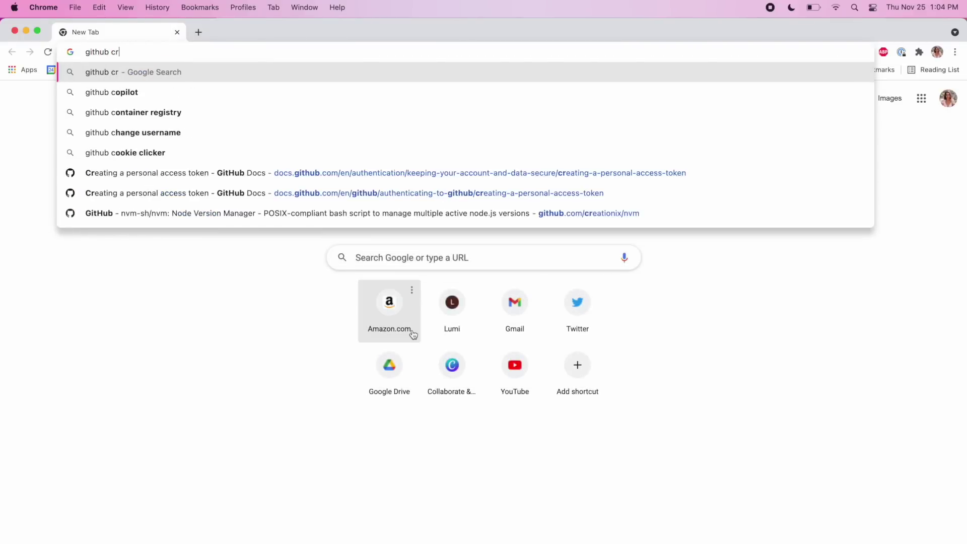
{"action": "type", "text": "eate personal access token"}
{"action": "key", "text": "Return"}
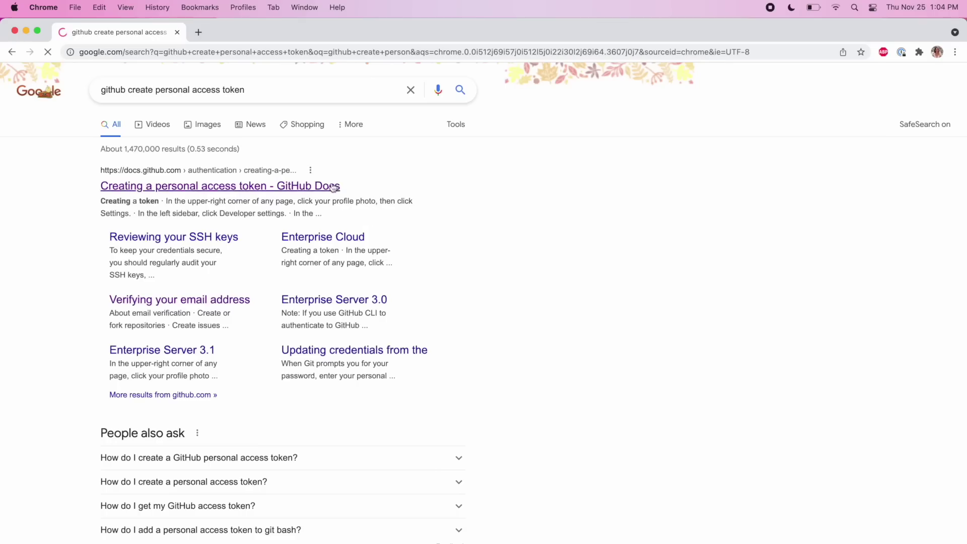
{"action": "left_click", "coordinate": [211, 185]}
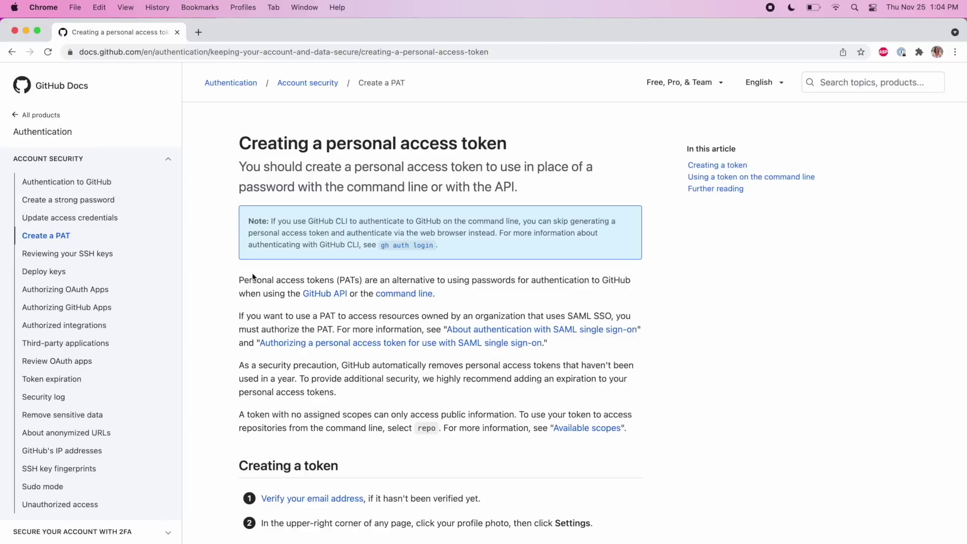
{"action": "scroll", "coordinate": [241, 362], "scroll_direction": "down", "scroll_amount": 5}
Step: On github.com, go to Personal access tokens and start generating a new token
{"action": "key", "text": "super+t"}
{"action": "type", "text": "github.com"}
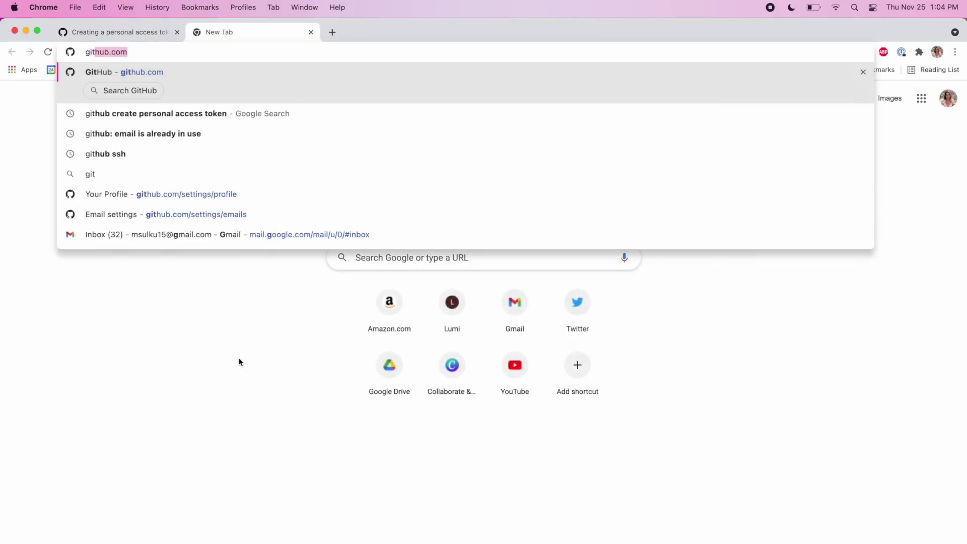
{"action": "key", "text": "Return"}
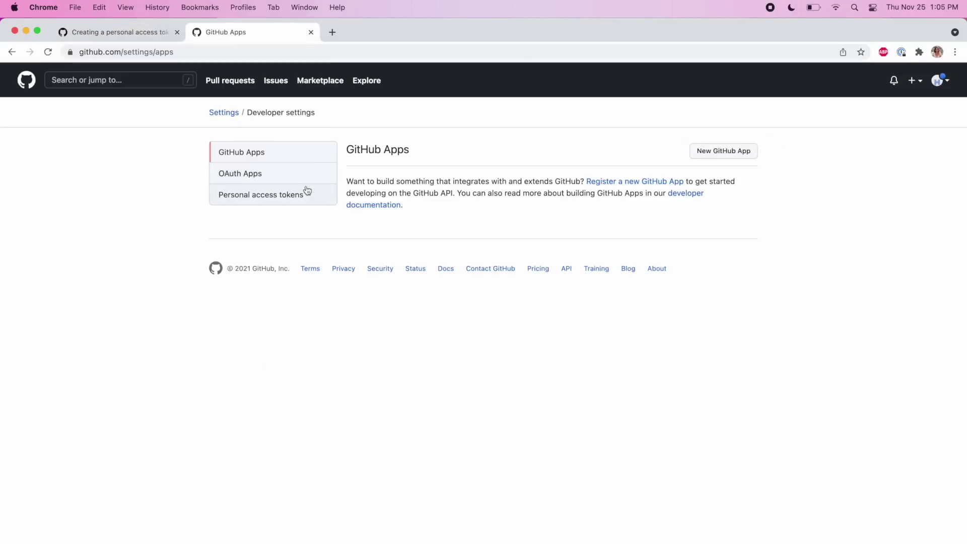
{"action": "left_click", "coordinate": [307, 192]}
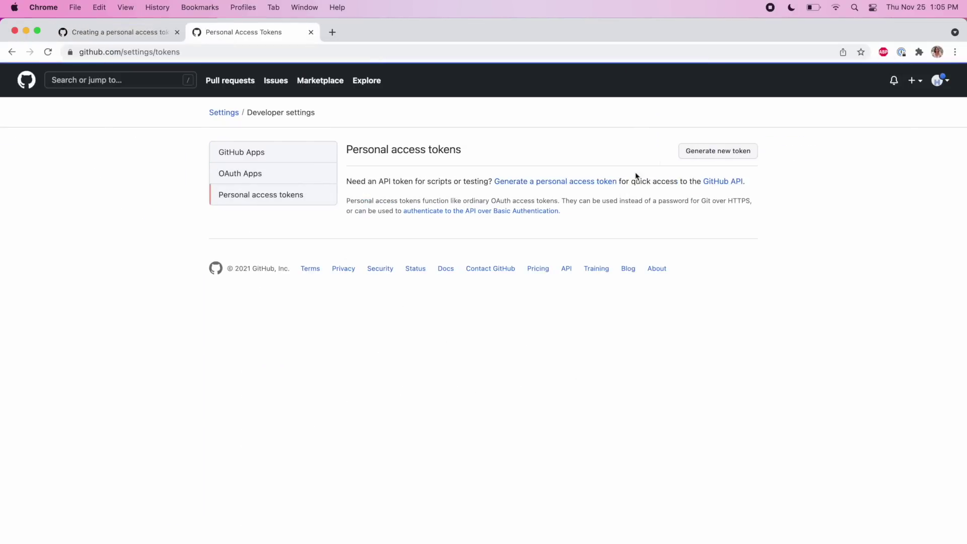
{"action": "left_click", "coordinate": [693, 153]}
{"action": "type", "text": "perso"}
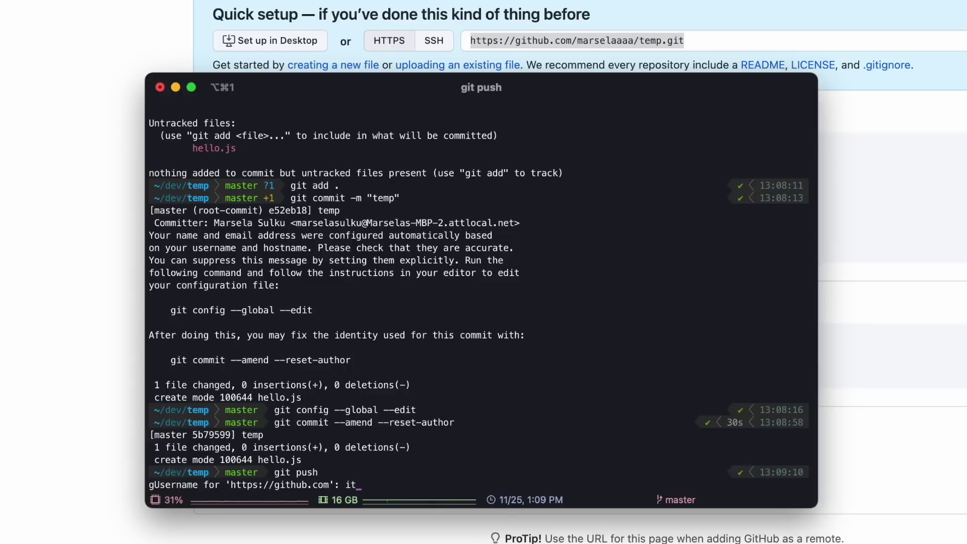
Step: Authenticate git push with the GitHub username and access token, pushing master to the temp repository
{"action": "key", "text": "BackSpace"}
{"action": "key", "text": "BackSpace"}
{"action": "key", "text": "ctrl+r"}
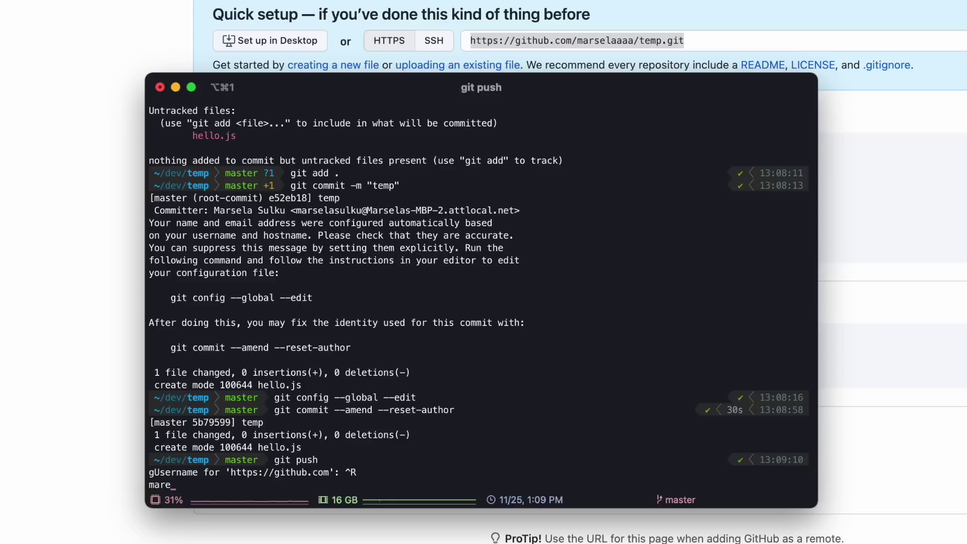
{"action": "key", "text": "Return"}
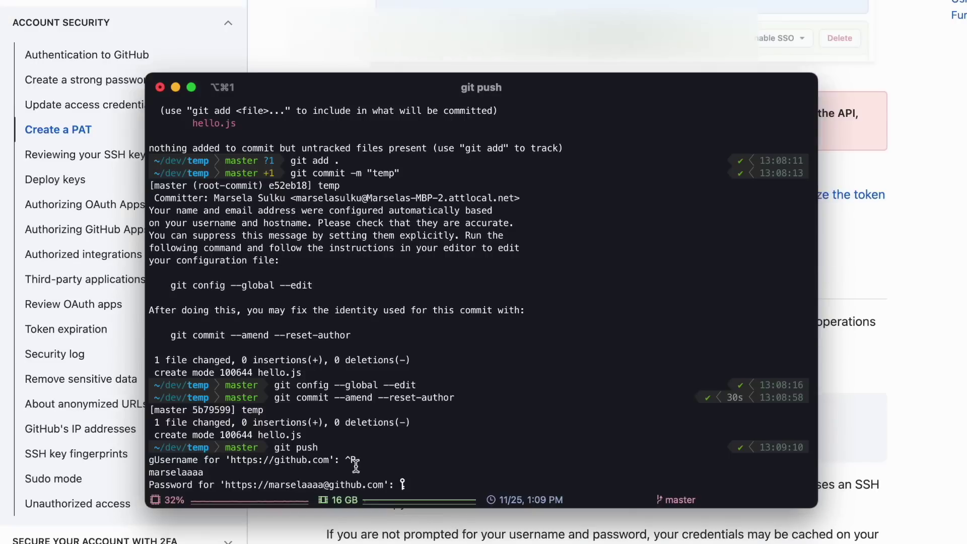
{"action": "key", "text": "Return"}
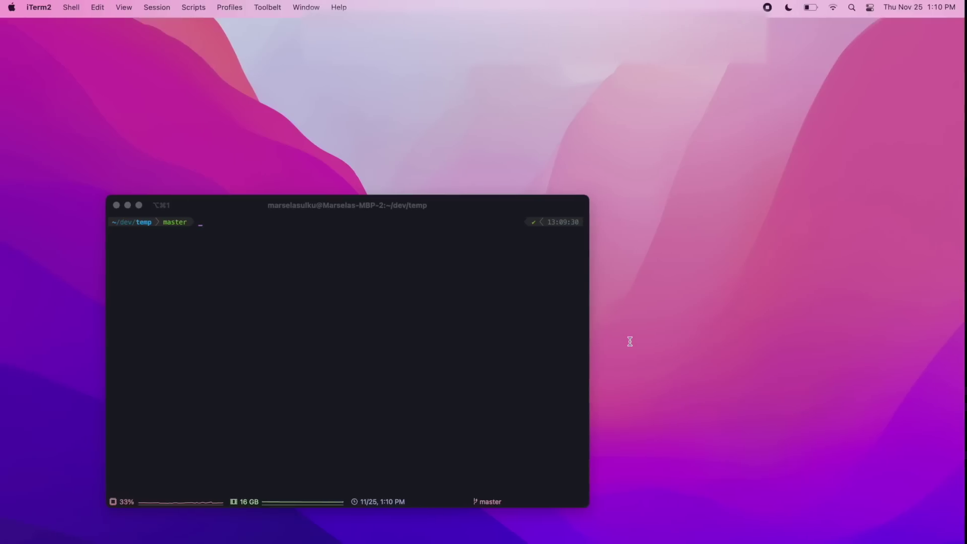
{"action": "key", "text": "super+Tab"}
{"action": "key", "text": "super+Tab"}
Step: Search 'insomnia api' and download the free Insomnia app from insomnia.rest's Pricing page
{"action": "type", "text": "ino"}
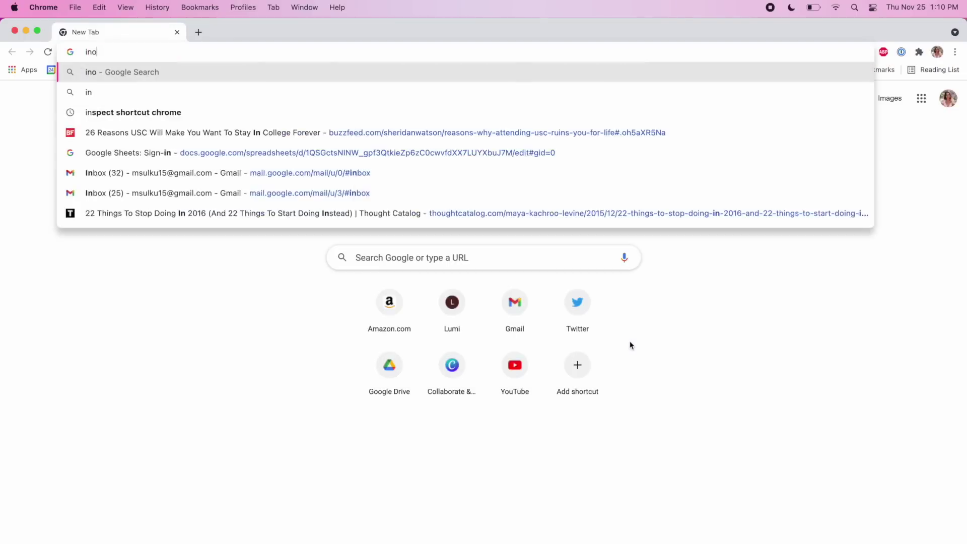
{"action": "key", "text": "BackSpace"}
{"action": "type", "text": "somnia"}
{"action": "key", "text": "Return"}
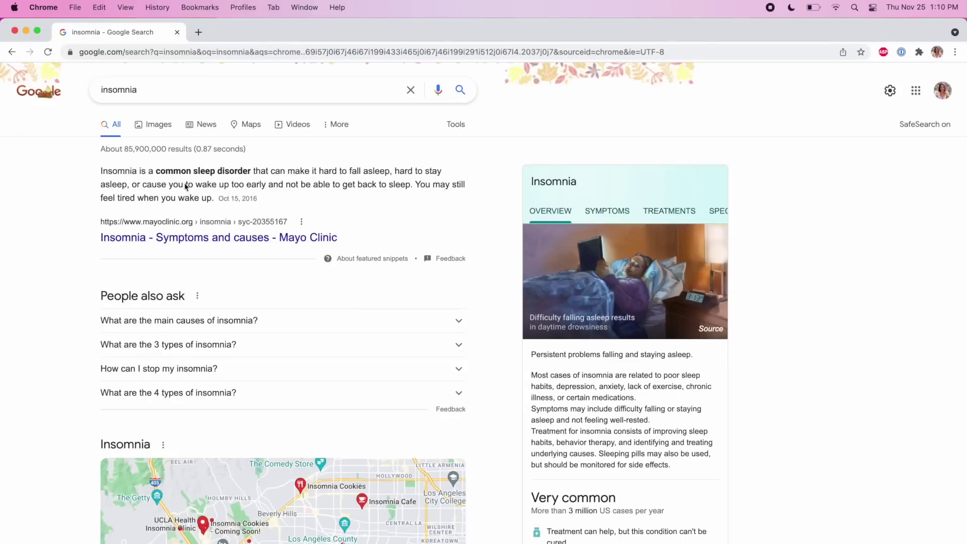
{"action": "left_click", "coordinate": [202, 89]}
{"action": "type", "text": "api"}
{"action": "key", "text": "Return"}
{"action": "left_click", "coordinate": [224, 186]}
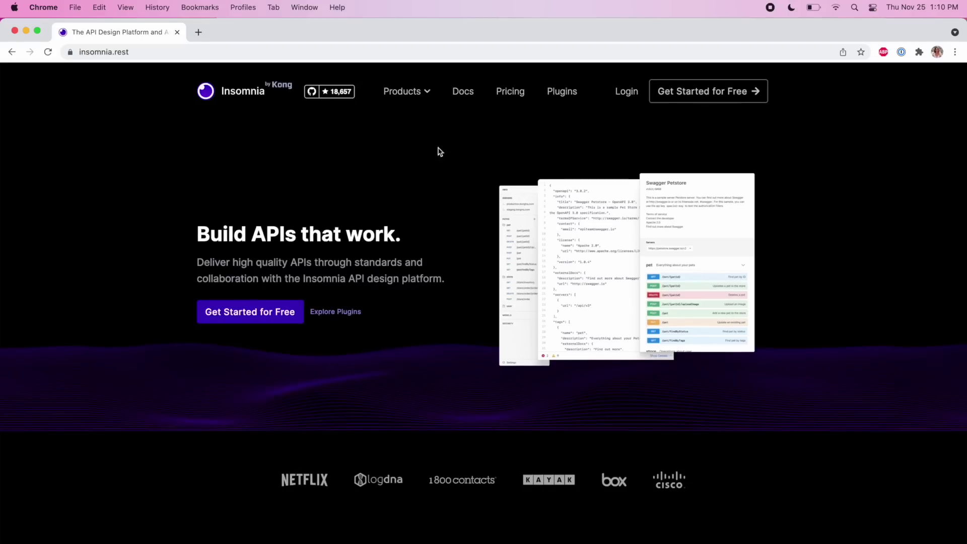
{"action": "left_click", "coordinate": [273, 314]}
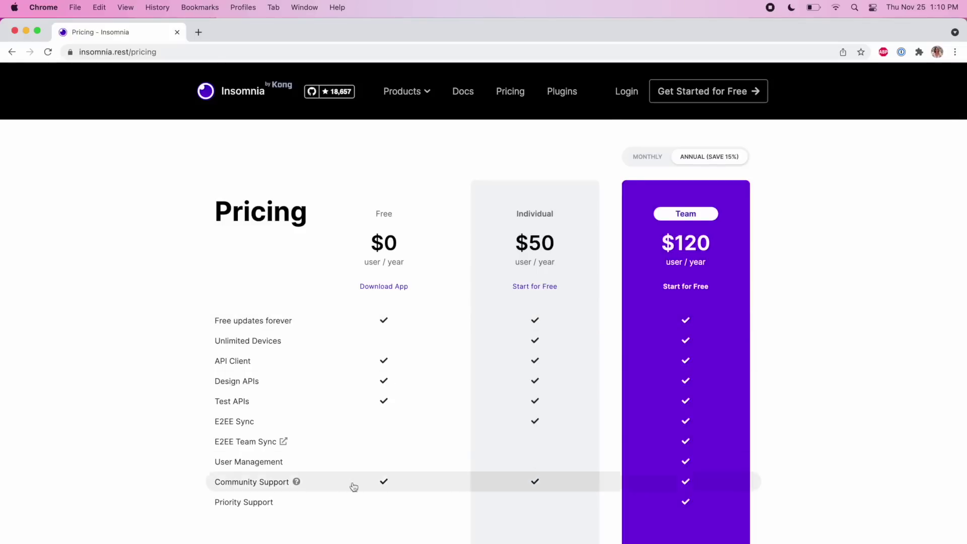
{"action": "left_click", "coordinate": [384, 286]}
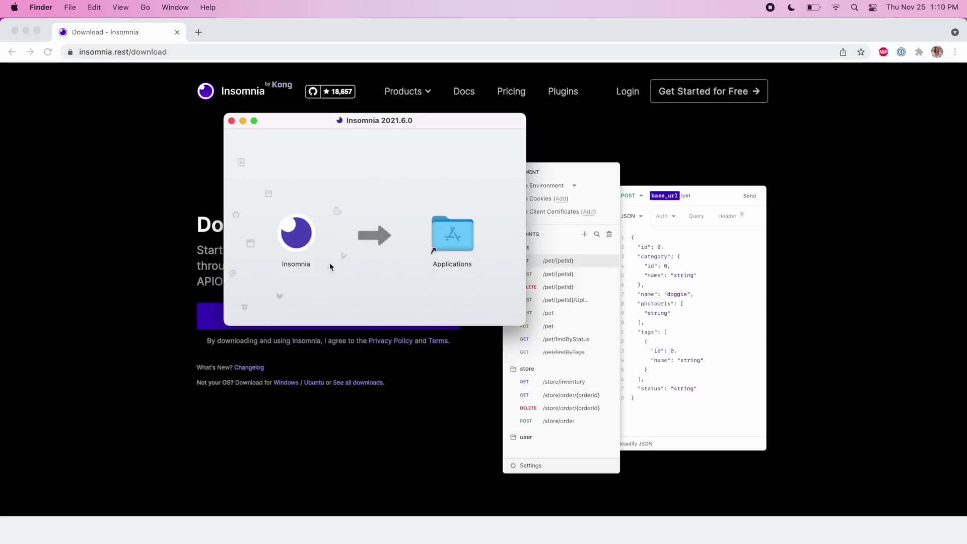
Step: Install Insomnia into Applications from the DMG and launch it
{"action": "left_click_drag", "start_coordinate": [296, 231], "coordinate": [453, 232]}
{"action": "double_click", "coordinate": [453, 235]}
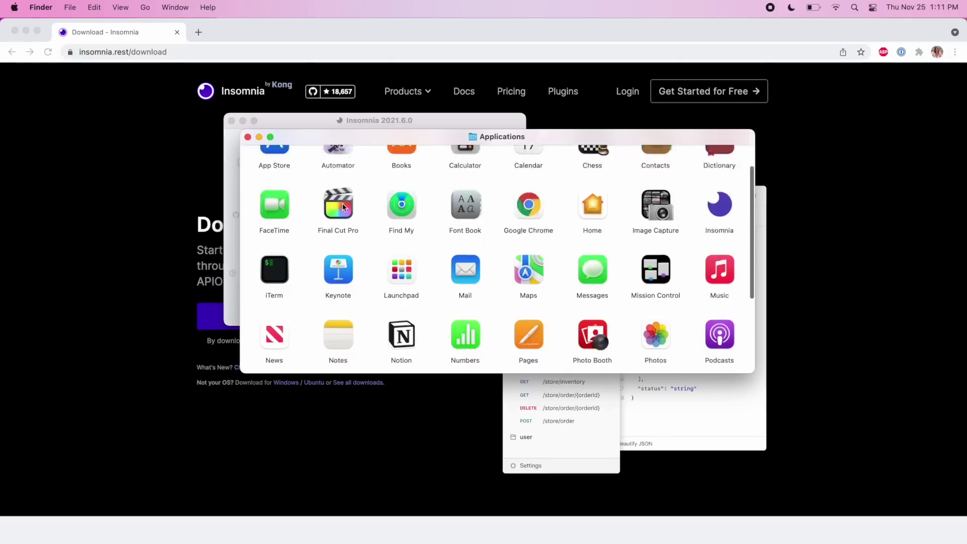
{"action": "scroll", "coordinate": [554, 227], "scroll_direction": "down", "scroll_amount": 2}
{"action": "double_click", "coordinate": [722, 212]}
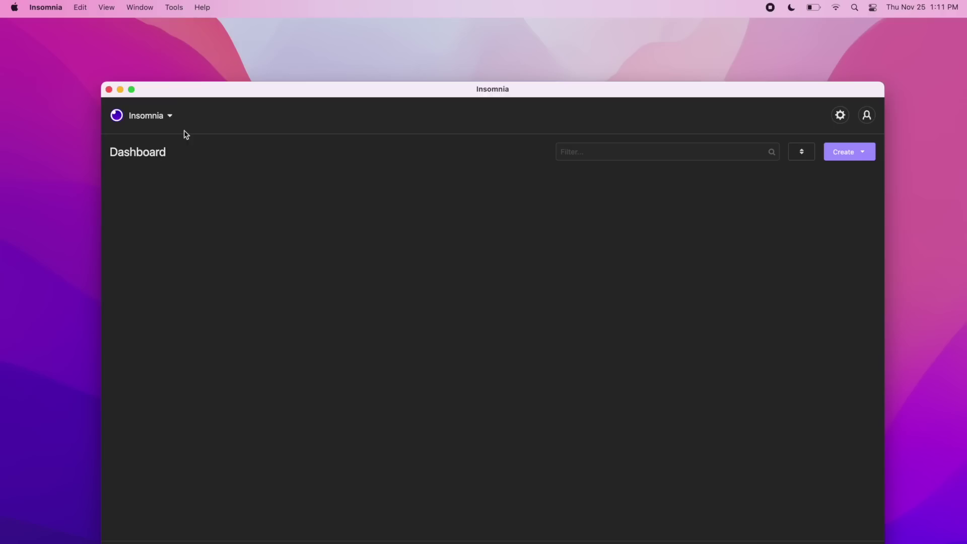
Step: Create a new Insomnia project named Temp
{"action": "left_click", "coordinate": [149, 154]}
{"action": "type", "text": "Temp"}
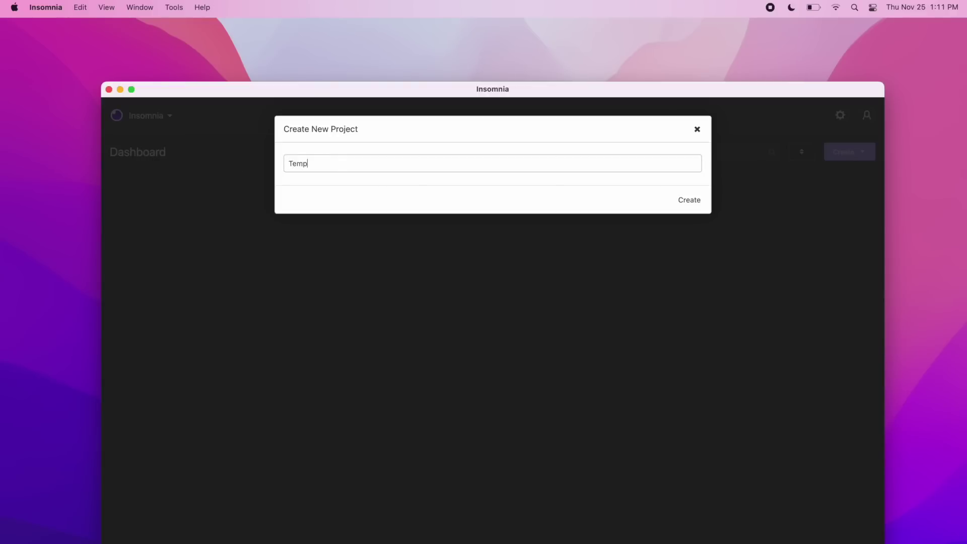
{"action": "key", "text": "Return"}
Step: Add a request collection to Temp containing a new GET request named getUsers
{"action": "left_click", "coordinate": [845, 156]}
{"action": "left_click", "coordinate": [801, 210]}
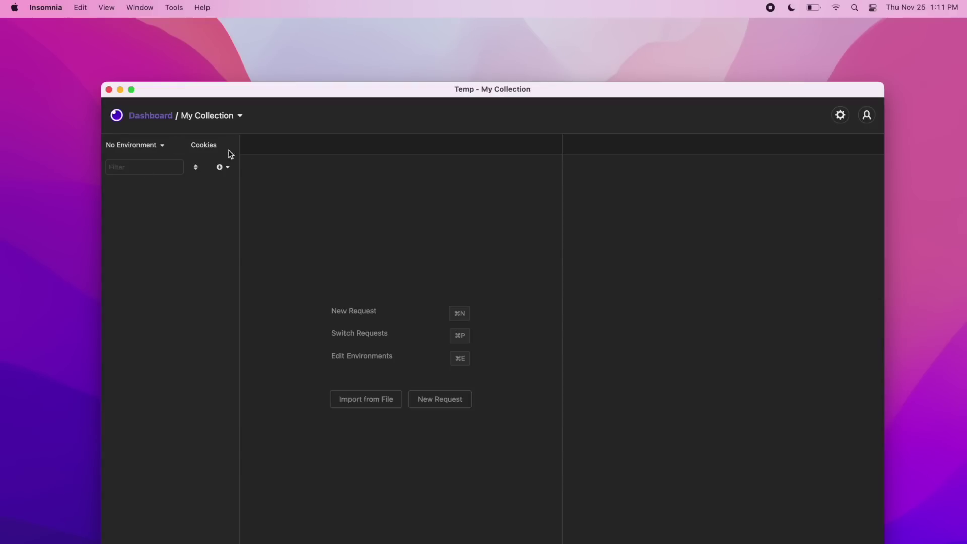
{"action": "left_click", "coordinate": [221, 166]}
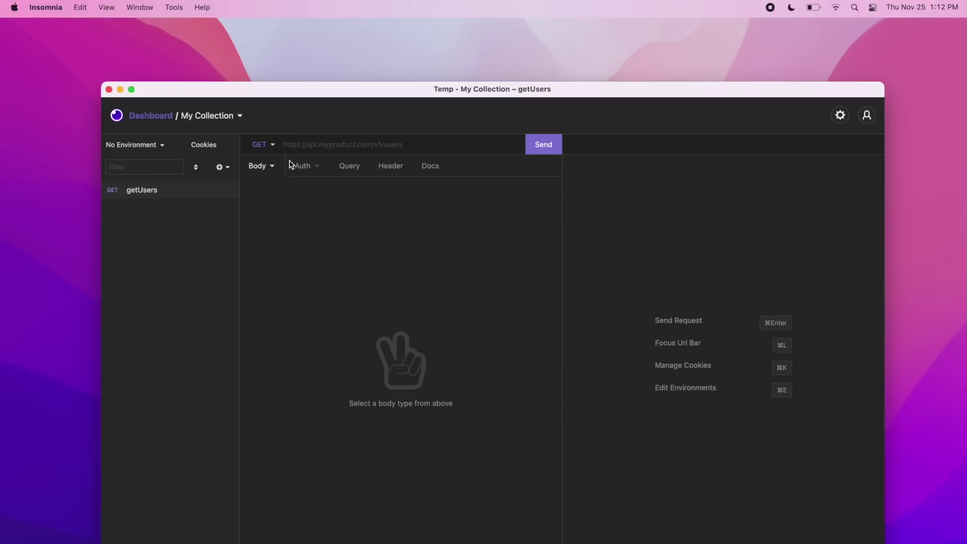
{"action": "left_click", "coordinate": [347, 166]}
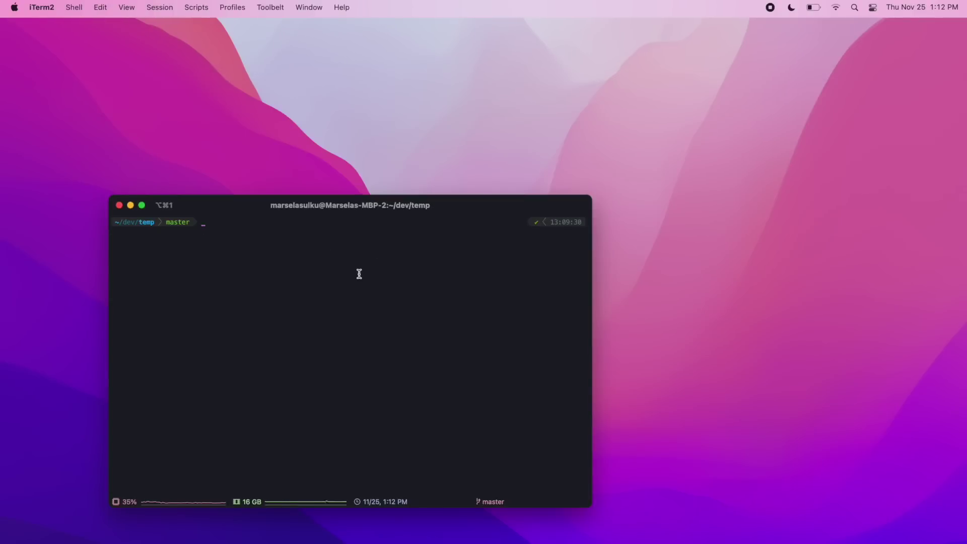